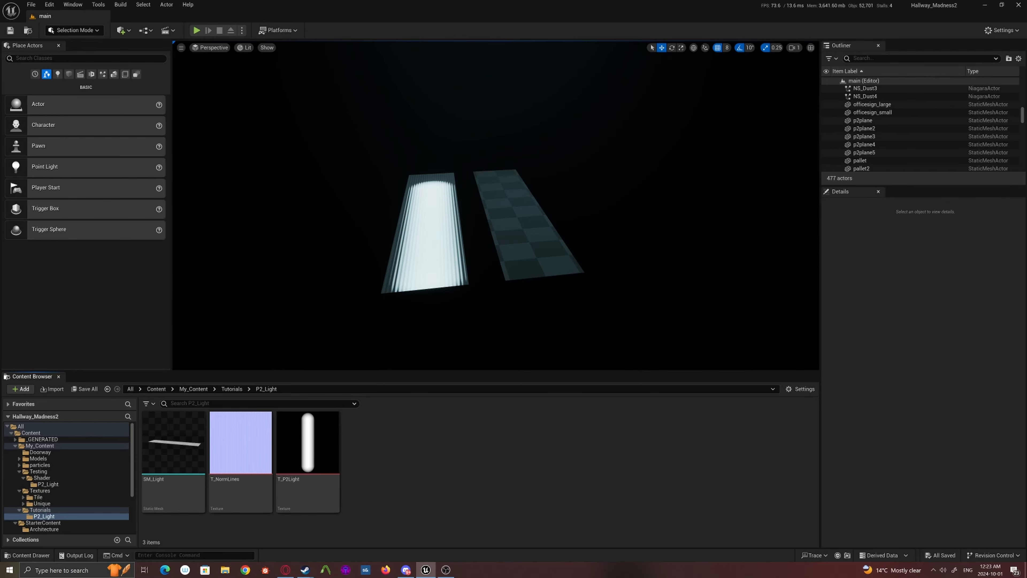
- Create a new material in the P2_Light folder and name it MM_P2LIGHT
right_click(411, 446)
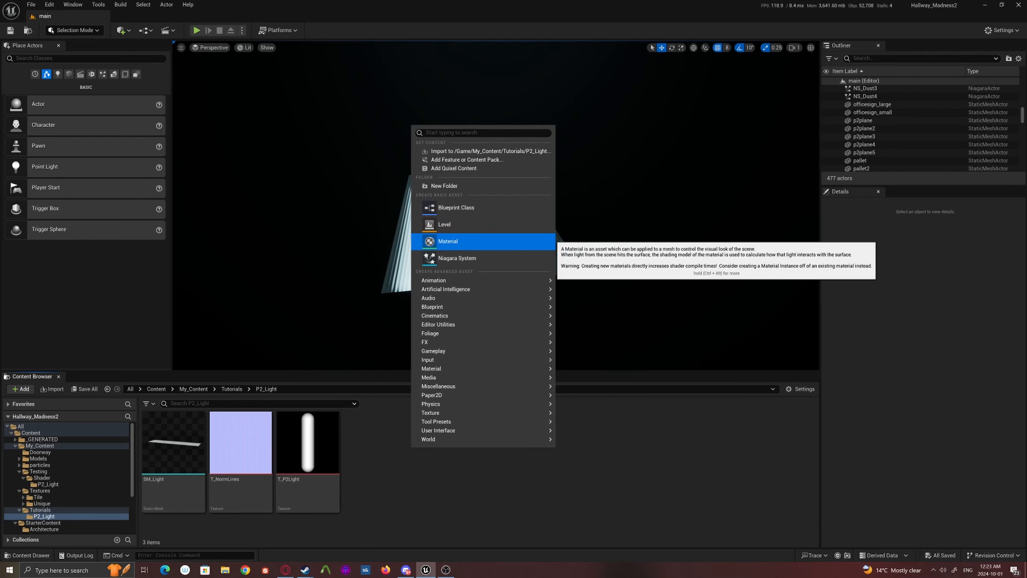
left_click(447, 242)
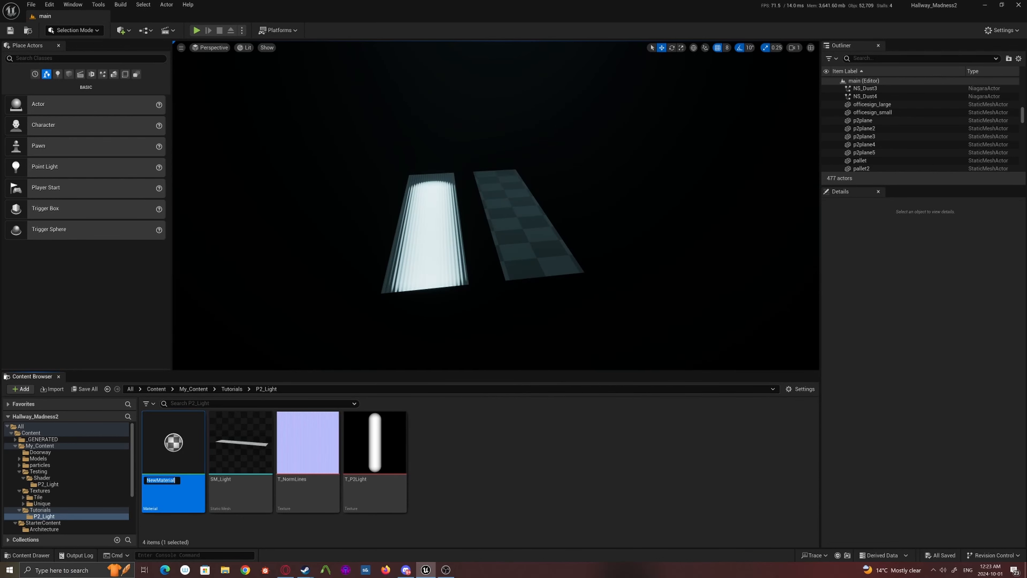
type("MM_P2LIGHT")
key("Return")
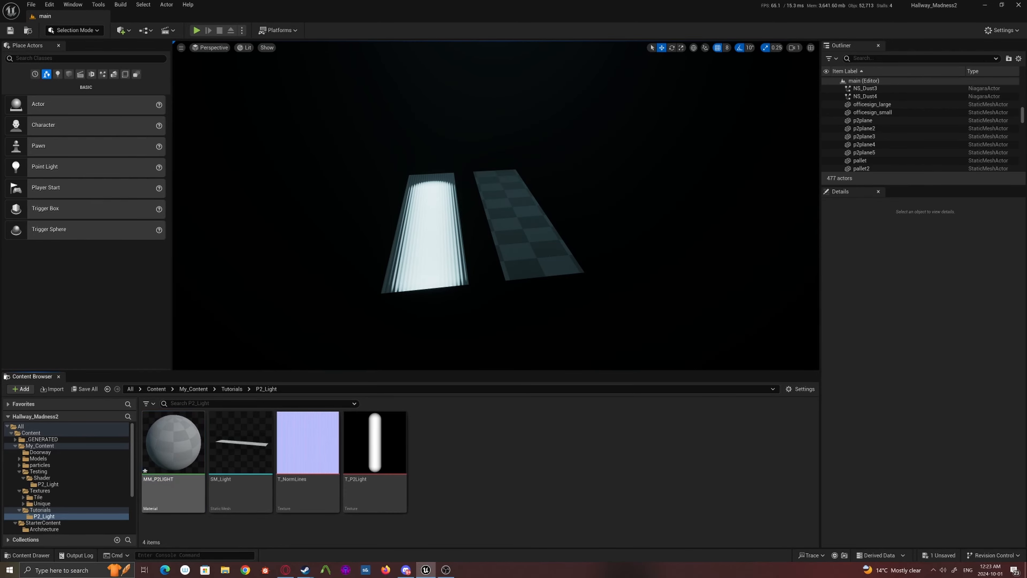
- Open the MM_P2LIGHT material for editing and place its window so the folder's texture assets stay reachable
double_click(173, 461)
left_click_drag(803, 45, 566, 65)
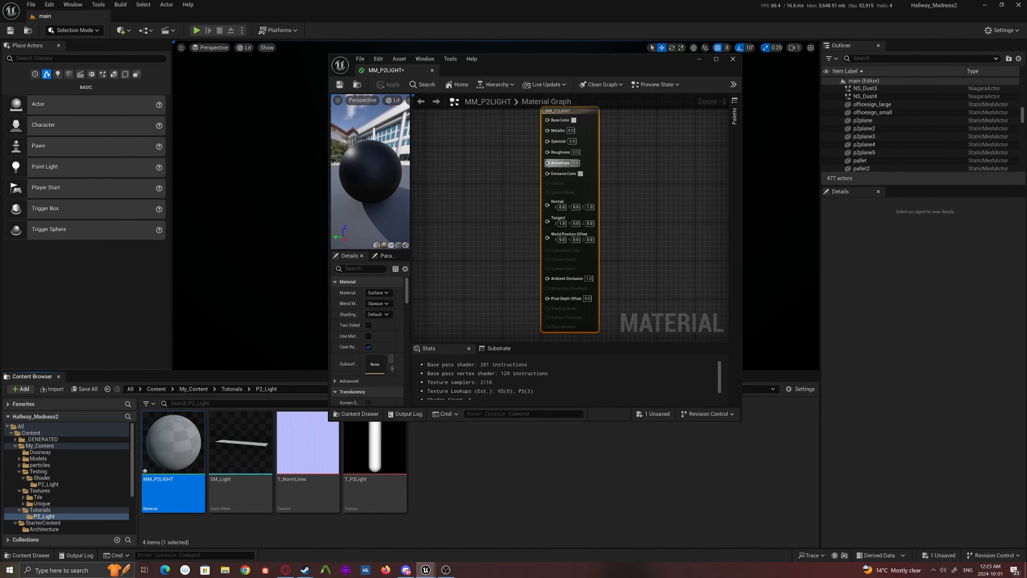
scroll(556, 163, "up", 1)
right_click_drag(493, 211, 623, 197)
scroll(562, 190, "down", 2)
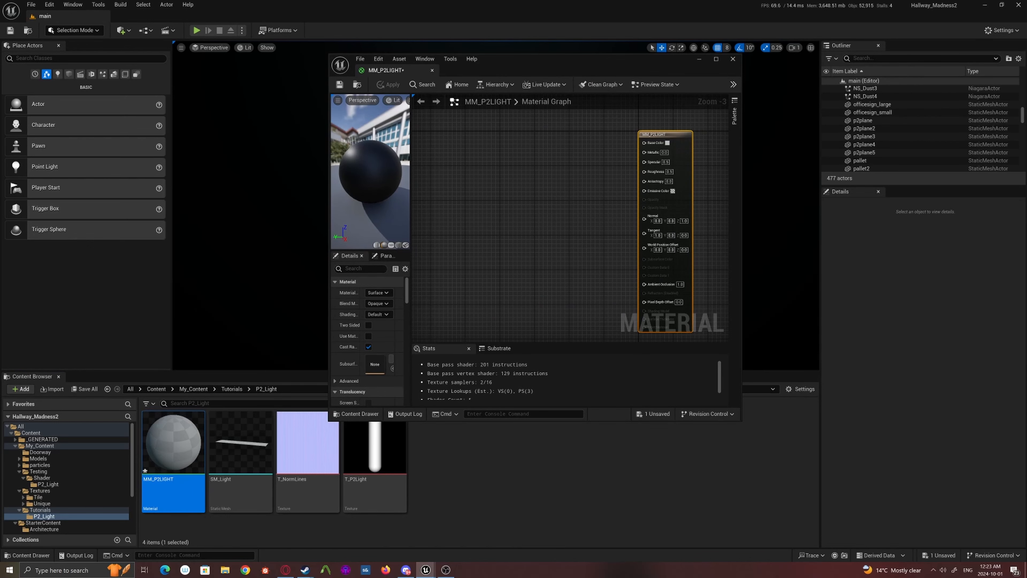
left_click_drag(555, 70, 623, 89)
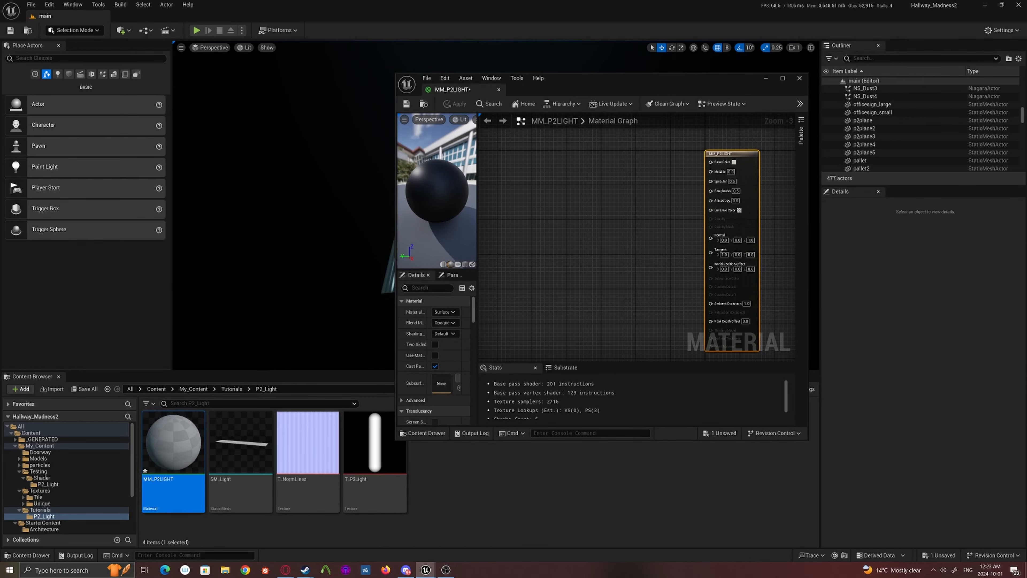
mouse_move(631, 210)
right_mouse_down()
mouse_move(592, 224)
mouse_move(621, 222)
right_mouse_up()
left_click(592, 224)
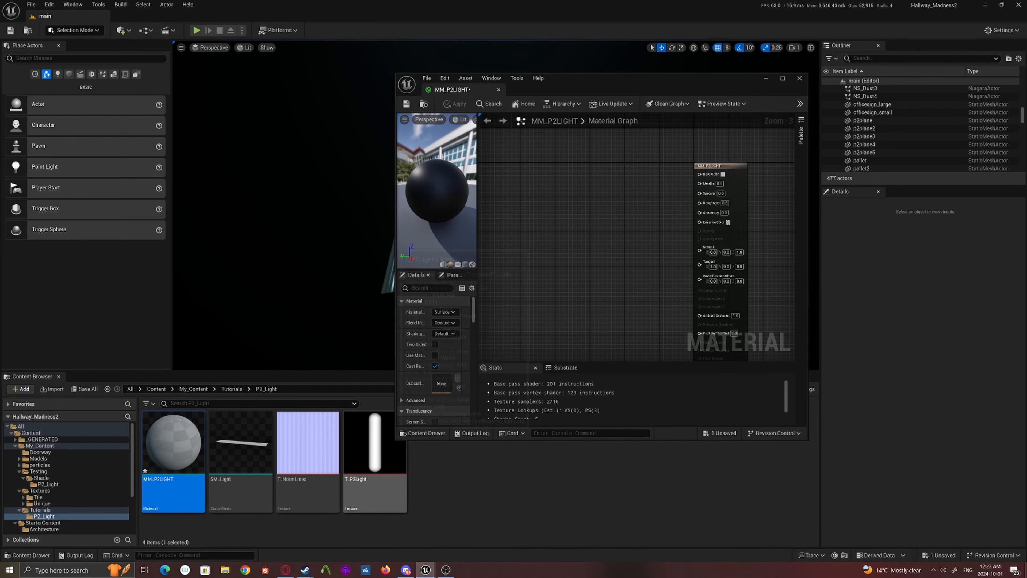
- Add the T_P2Light texture to the material graph and connect its RGB output to input A of a new Multiply node
left_click_drag(375, 445, 586, 178)
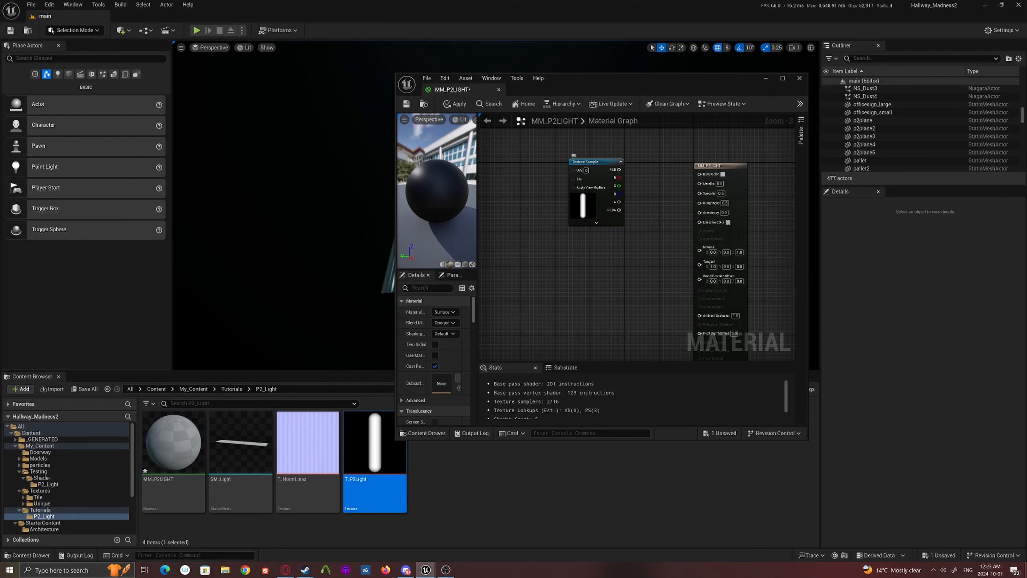
key("m")
left_click(647, 195)
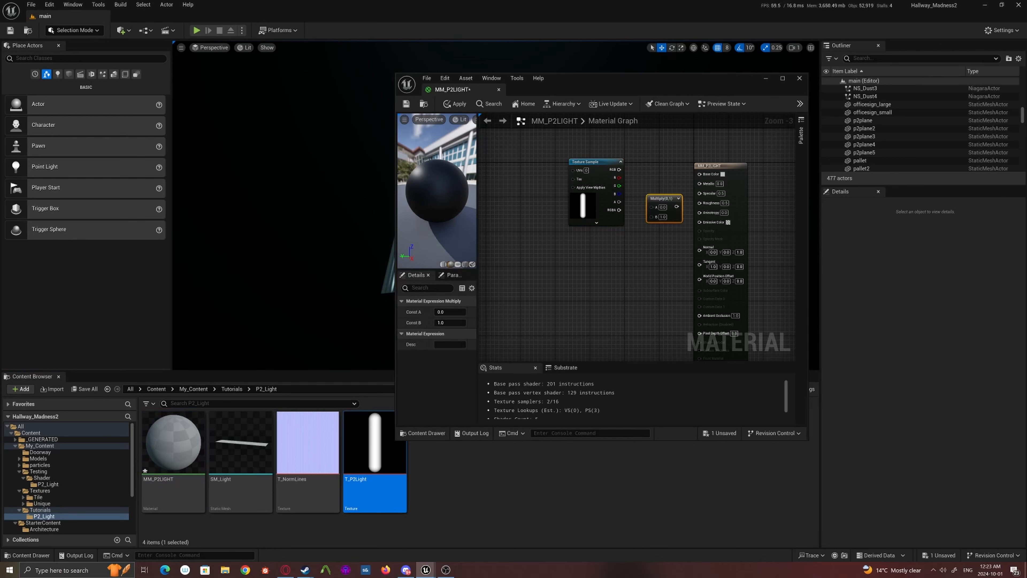
left_click_drag(601, 165, 652, 207)
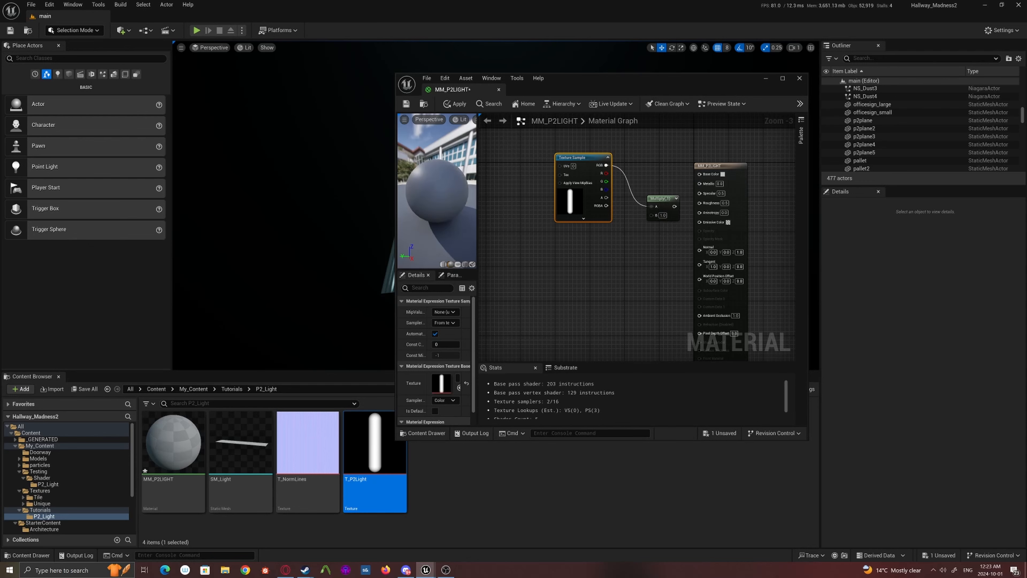
- Add a three-component constant, feed it into the Multiply's B input, and connect the Multiply result to Emissive Color
left_click(586, 240)
key("3")
left_click(582, 239)
left_click_drag(612, 243, 700, 222)
left_click(593, 260)
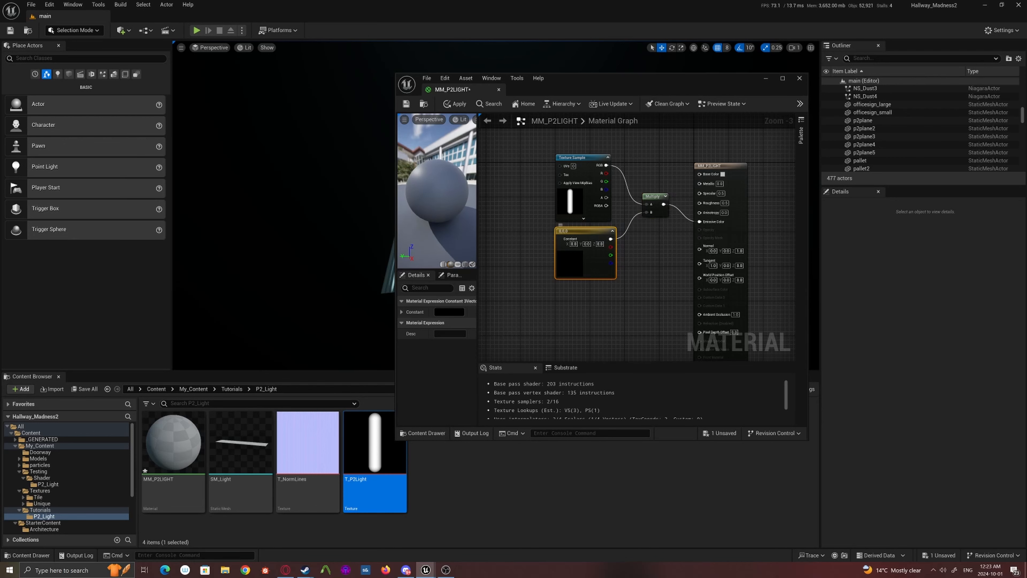
- Set the constant vector's color to a light cyan of about 0.504, 0.923, 1 and align the node under the texture sample
left_click(452, 311)
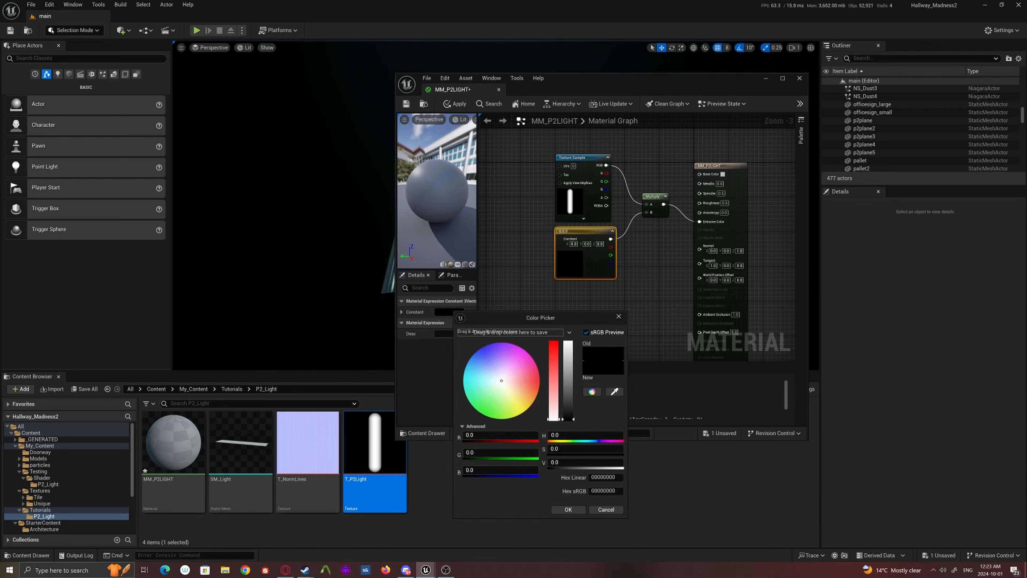
mouse_move(502, 381)
left_mouse_down()
mouse_move(490, 379)
mouse_move(516, 390)
mouse_move(502, 362)
mouse_move(477, 378)
mouse_move(495, 366)
mouse_move(495, 378)
mouse_move(483, 377)
left_mouse_up()
left_click(568, 509)
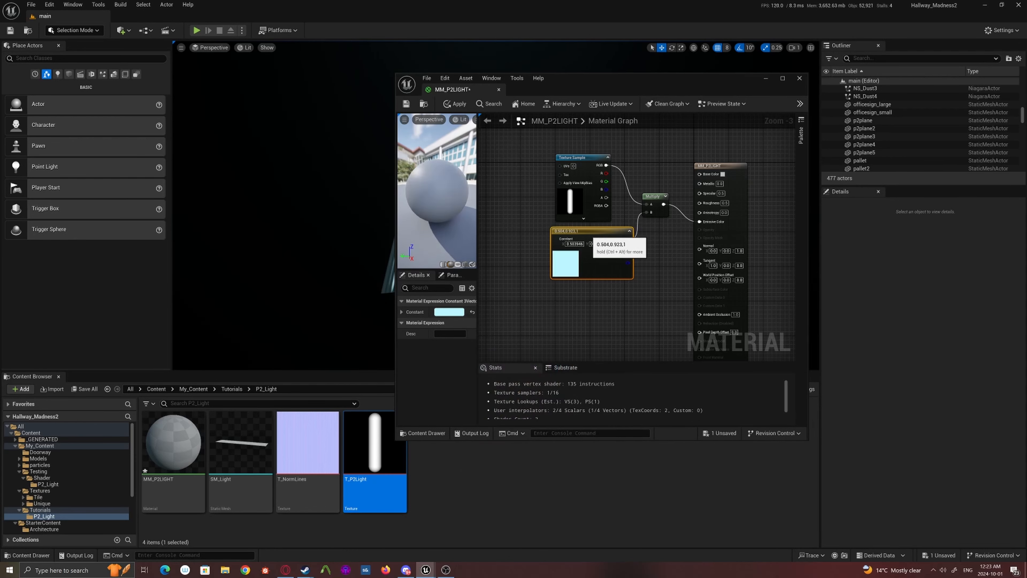
left_click_drag(589, 231, 593, 231)
left_click(560, 224)
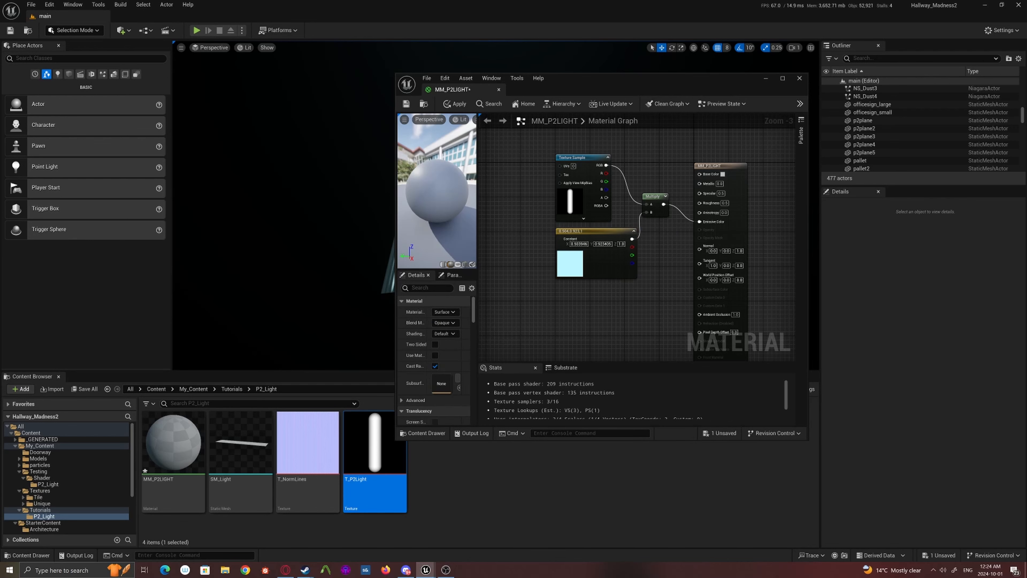
- Convert the light cyan constant to a parameter named Color
right_click_drag(657, 260, 642, 285)
right_click(586, 264)
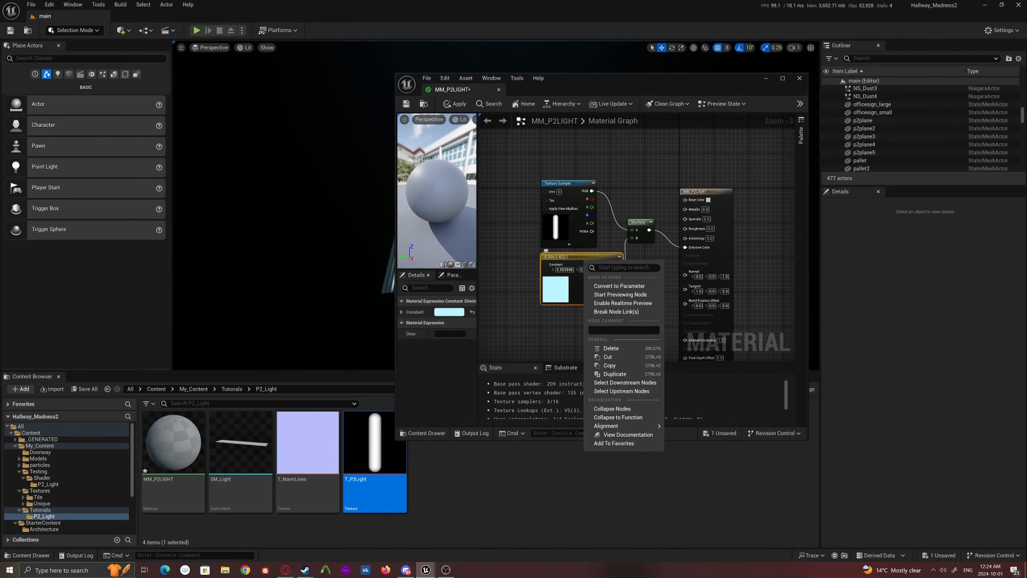
left_click(623, 286)
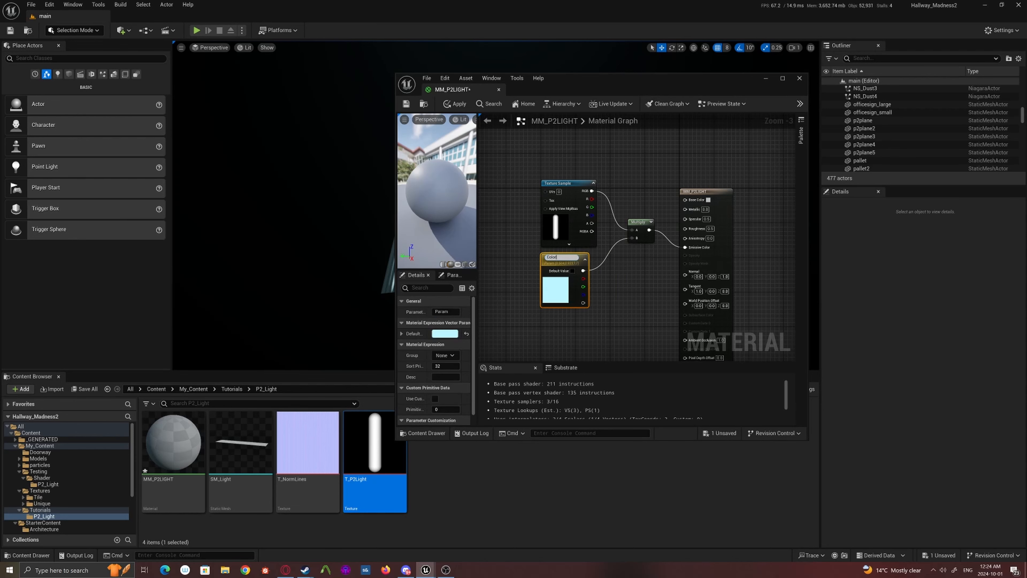
key("Return")
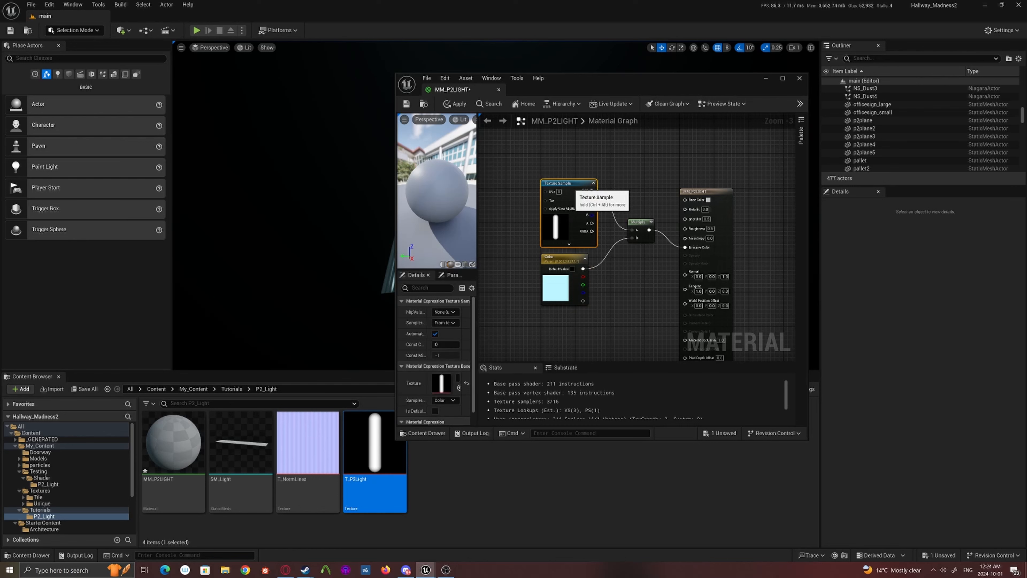
- Convert the T_P2Light texture sample to a parameter named Light_Texture
right_click(572, 191)
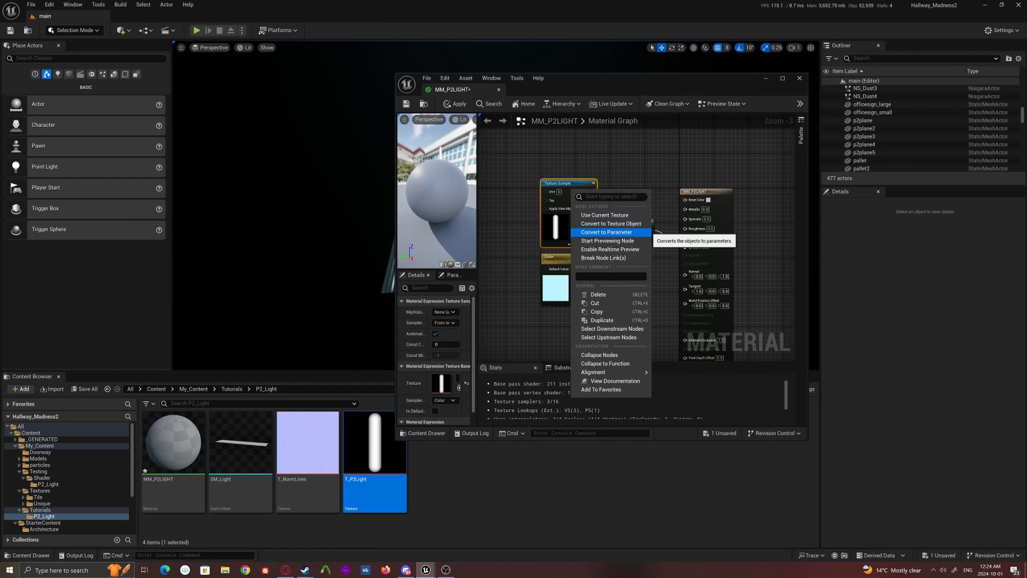
left_click(607, 232)
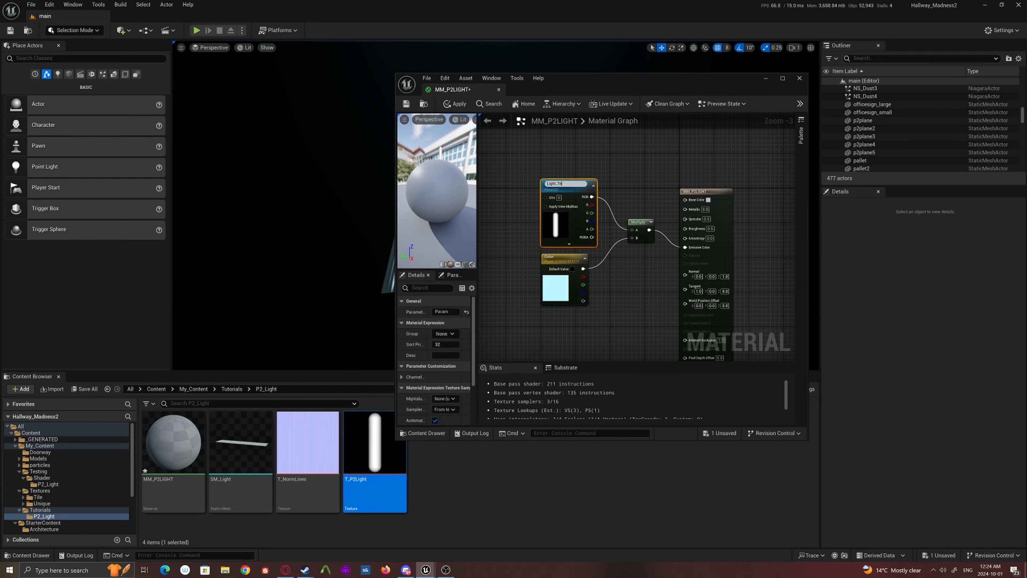
type("Light_Texture")
key("Return")
left_click(486, 259)
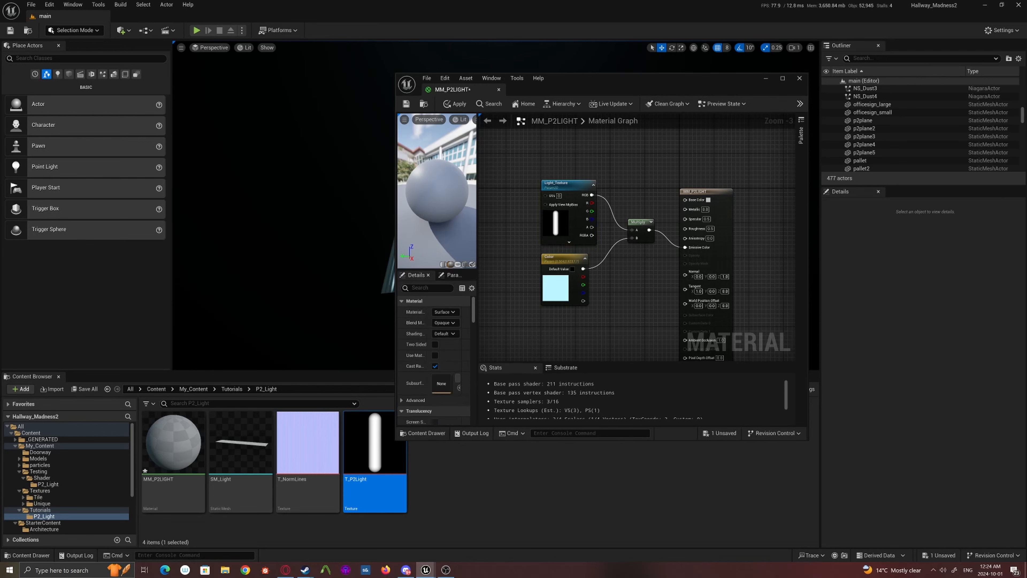
- Add a BumpOffset node beside Light_Texture and connect its output to the texture's UVs input
right_click_drag(484, 259, 596, 211)
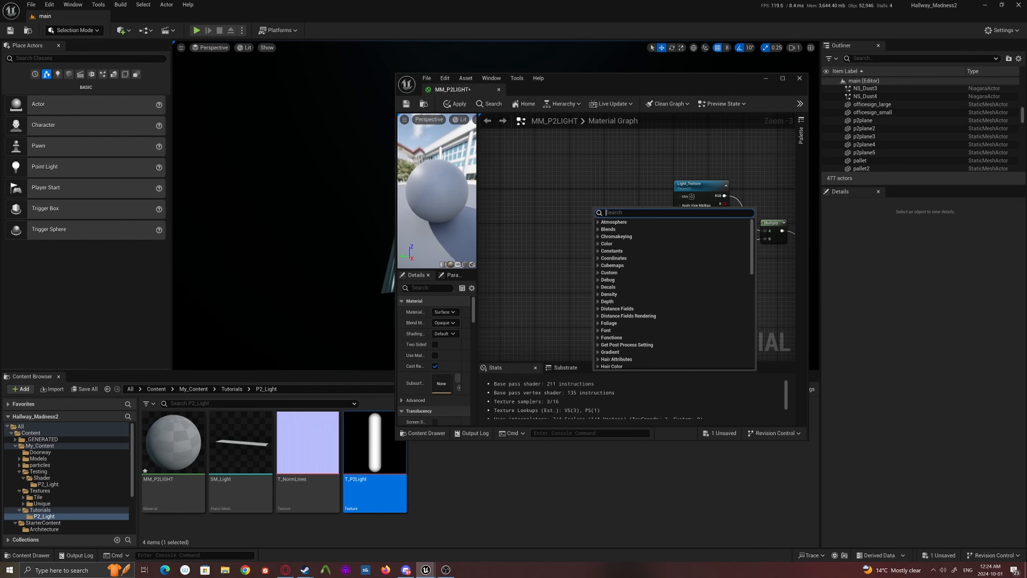
type("bumpoffs")
key("Return")
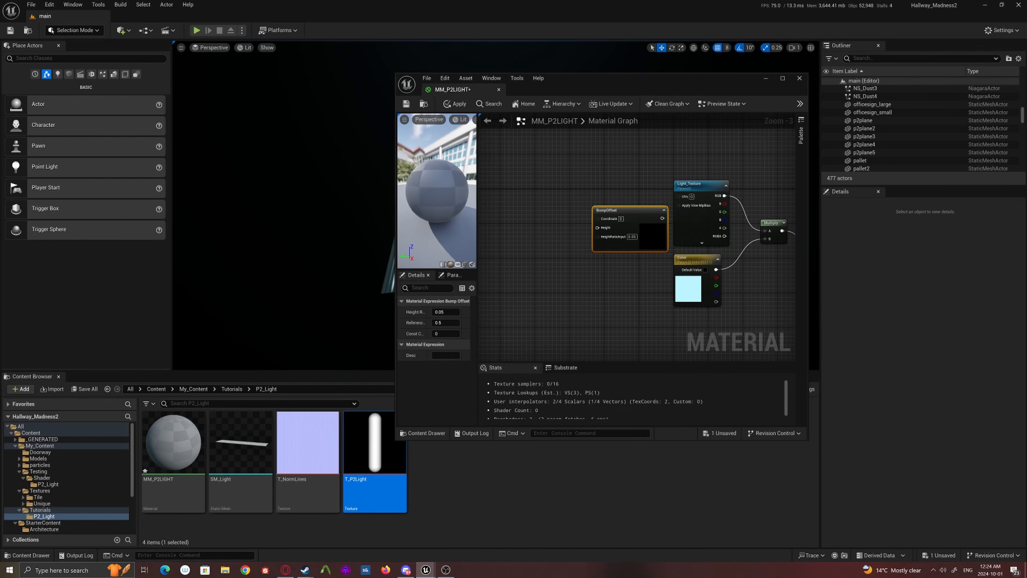
mouse_move(652, 196)
left_mouse_down()
mouse_move(678, 197)
mouse_move(640, 189)
left_mouse_up()
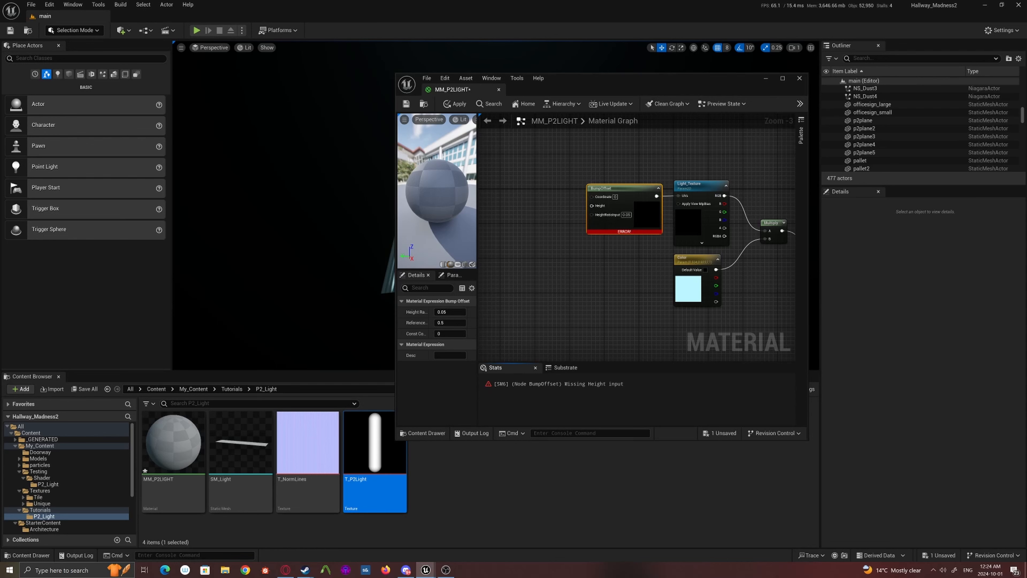
left_click(555, 254)
- Add a scalar constant, connect it to the BumpOffset's Height input, and set its value to -1.5
right_click_drag(555, 254, 600, 264)
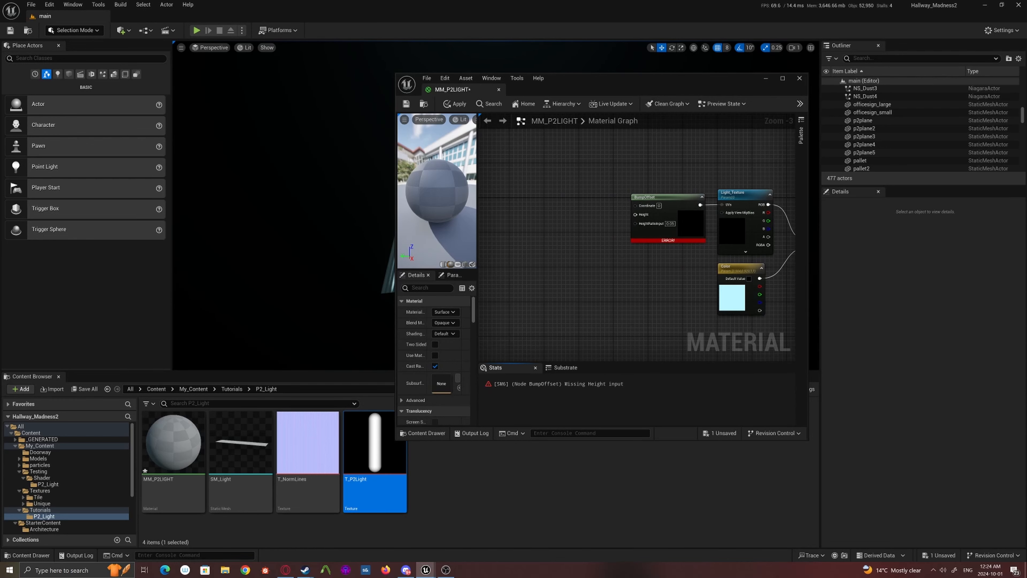
key("1")
left_click(571, 213)
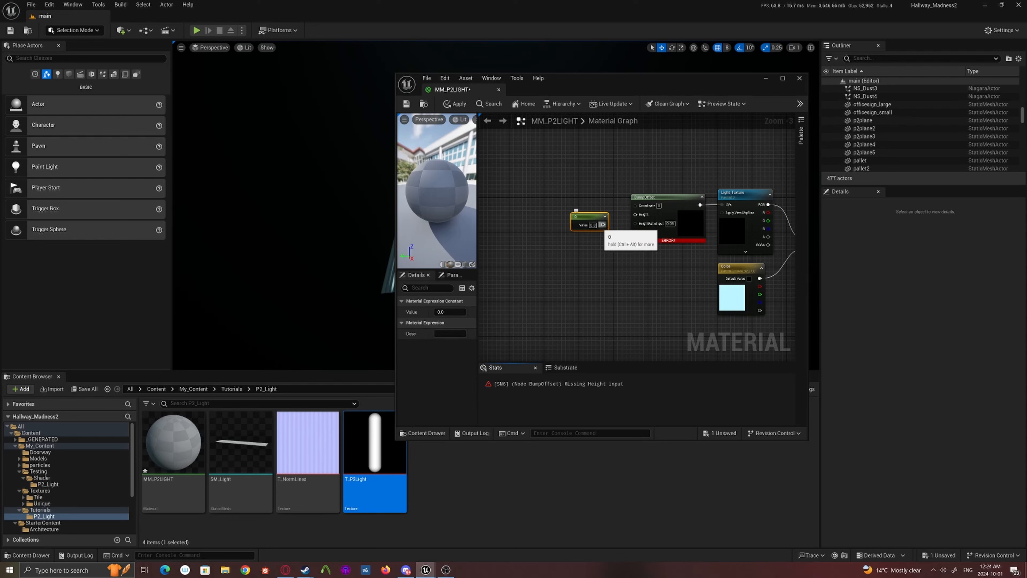
left_click_drag(603, 224, 635, 215)
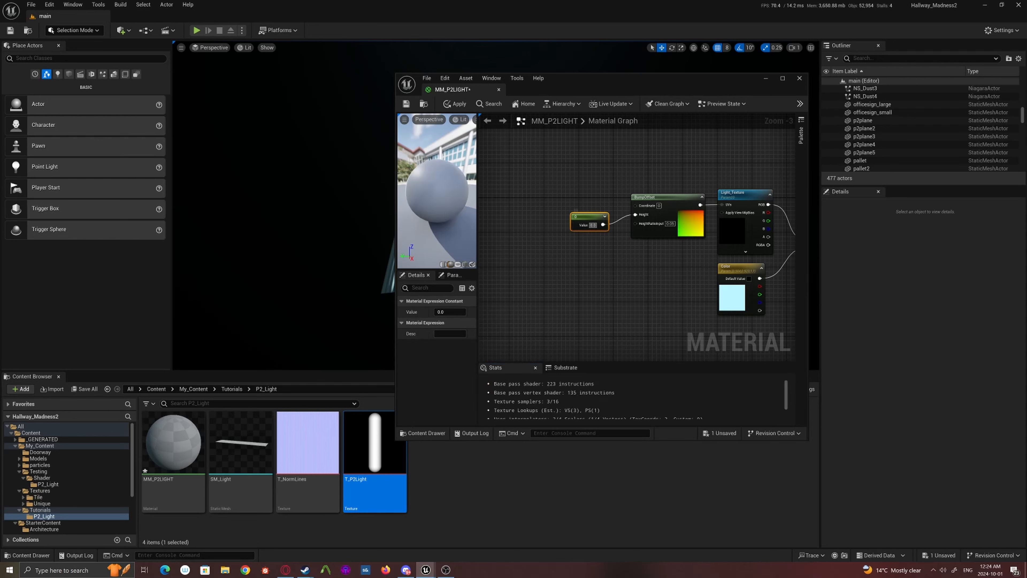
type("-1.5")
key("Return")
left_click_drag(590, 221, 595, 218)
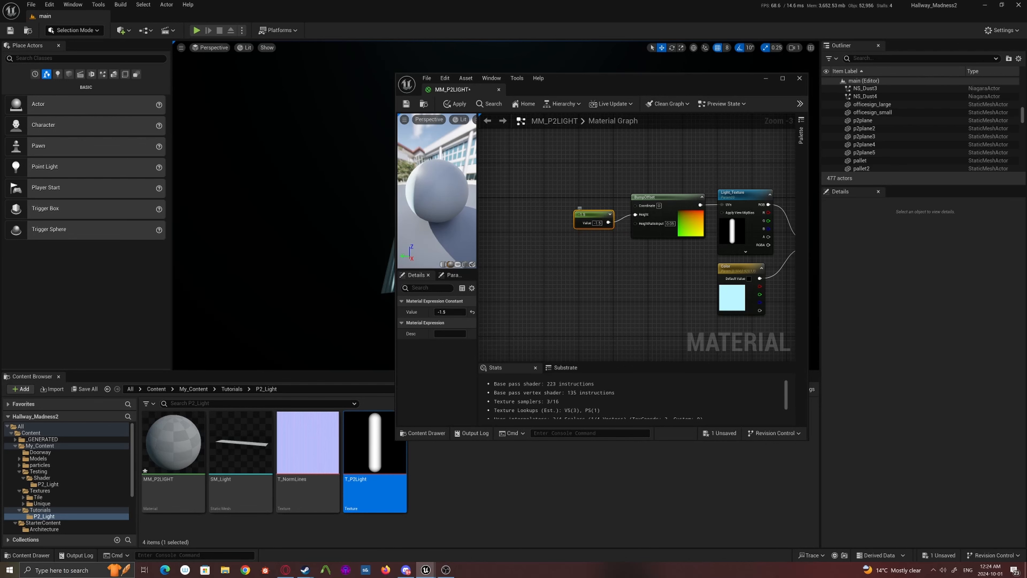
- Convert the -1.5 constant to a parameter named Depth and reposition it beside the BumpOffset
right_click(598, 219)
left_click(633, 240)
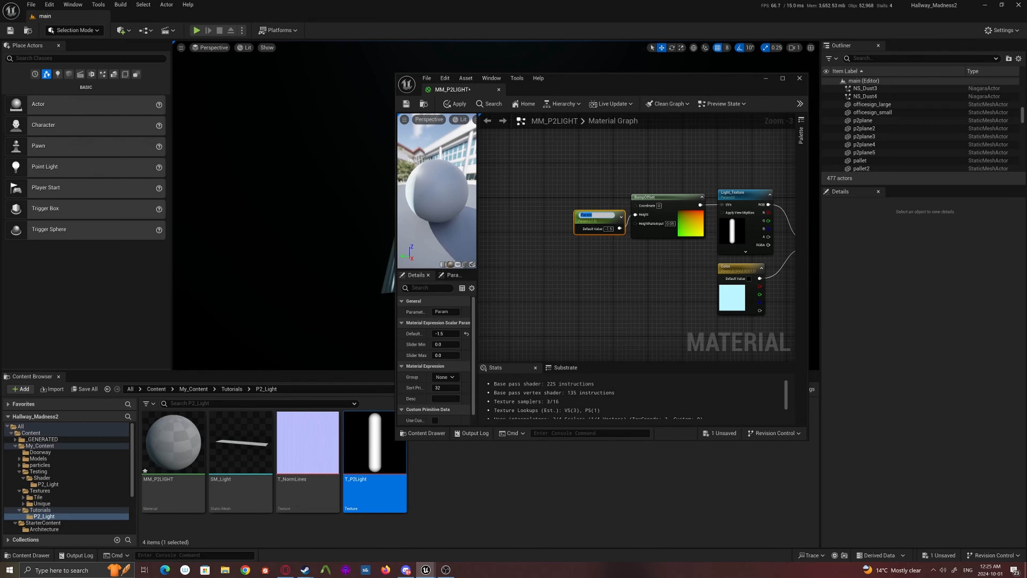
key("Return")
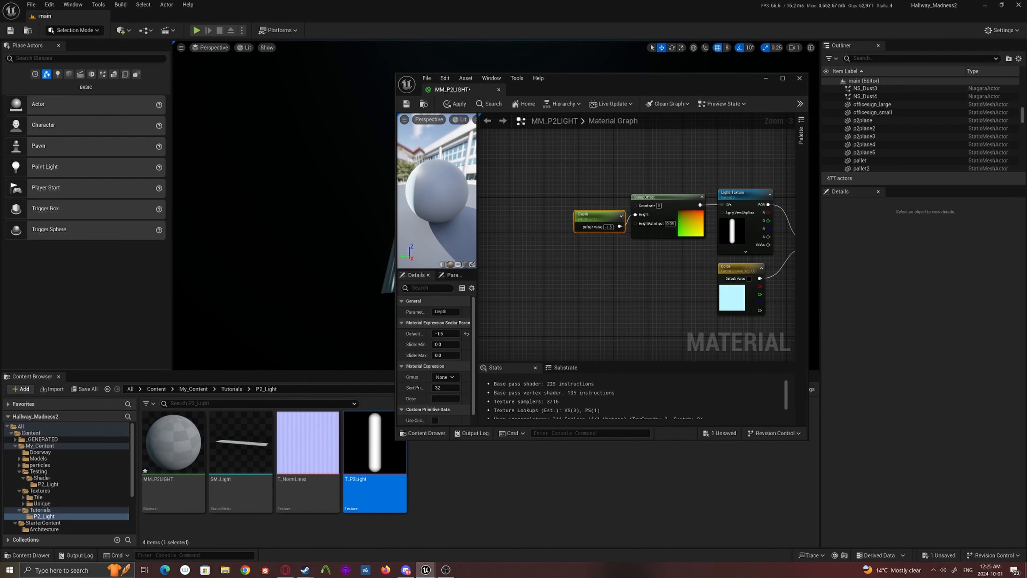
left_click_drag(603, 215, 595, 215)
left_click(594, 259)
- Add the T_NormLines texture below the Depth parameter and connect a new TextureCoordinate node to its UVs
right_click_drag(593, 259, 636, 235)
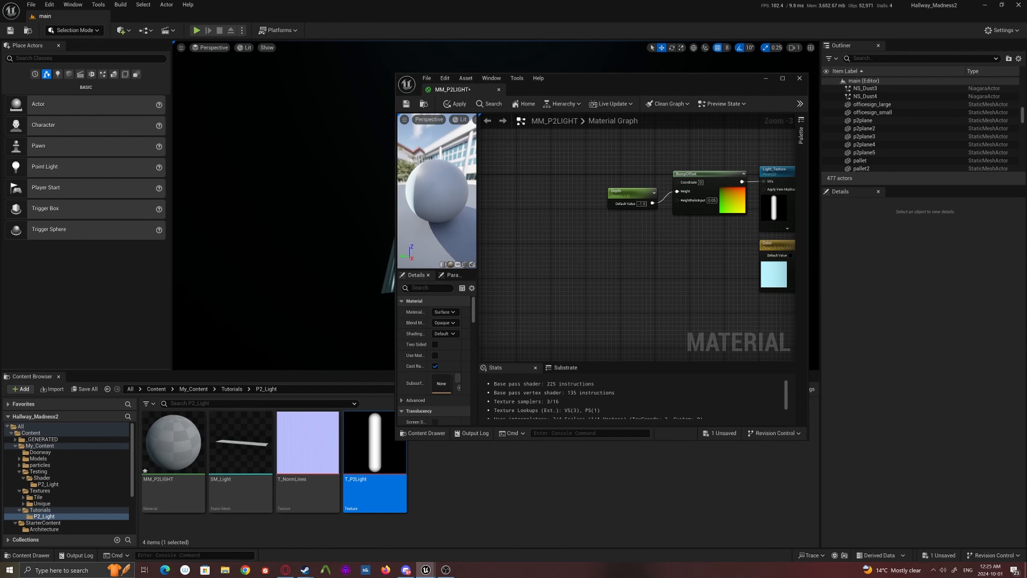
left_click_drag(308, 441, 542, 262)
right_click_drag(612, 302, 677, 292)
left_click(676, 291)
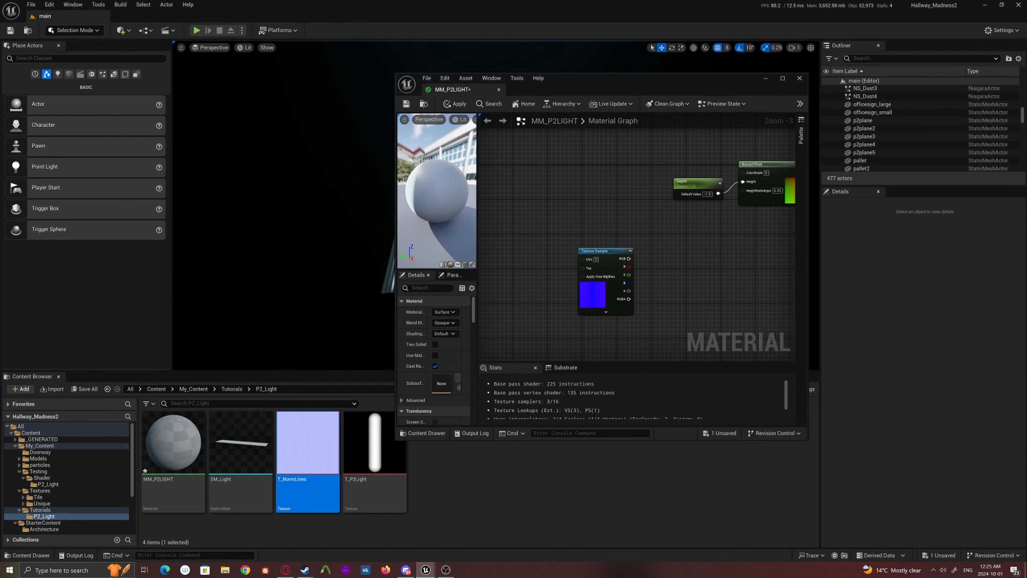
right_click(525, 253)
type("texc")
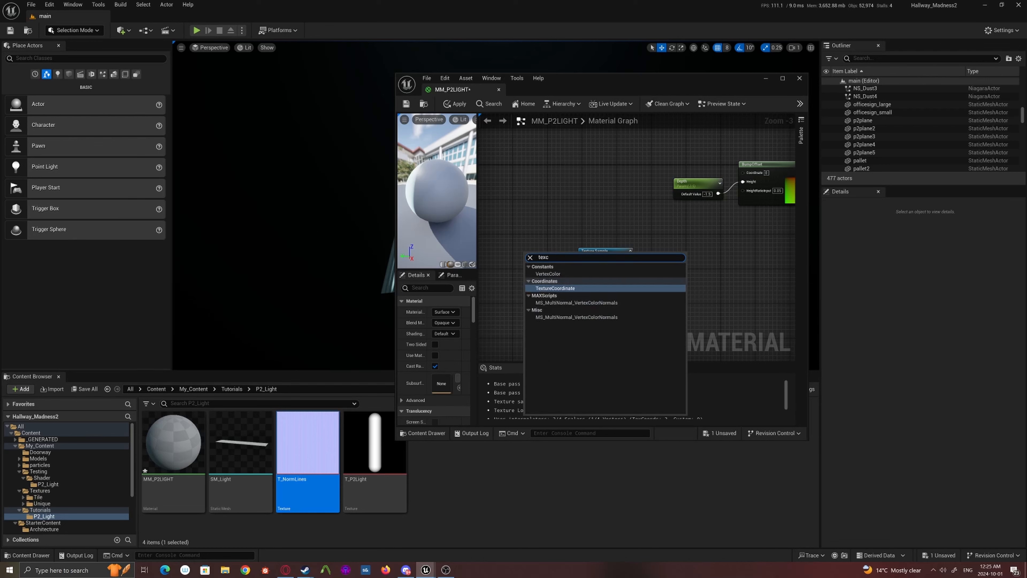
key("Return")
left_click_drag(542, 255, 583, 258)
- Set the texture coordinate's UTiling and VTiling to 2
left_click(449, 323)
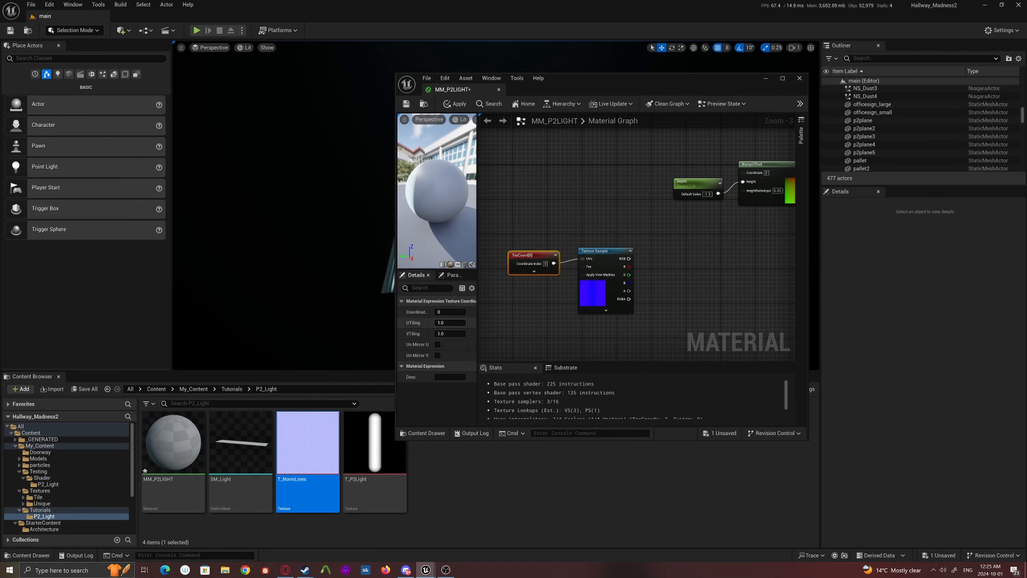
type("2")
key("Return")
left_click(453, 334)
type("2")
left_click(555, 292)
right_click_drag(535, 256, 488, 254)
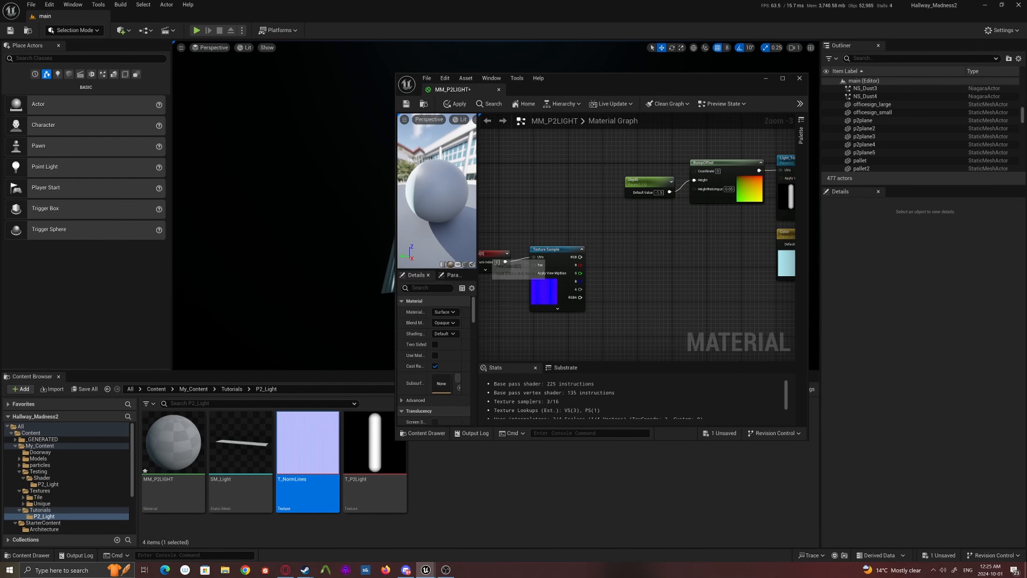
left_click(488, 254)
left_click_drag(619, 260, 651, 264)
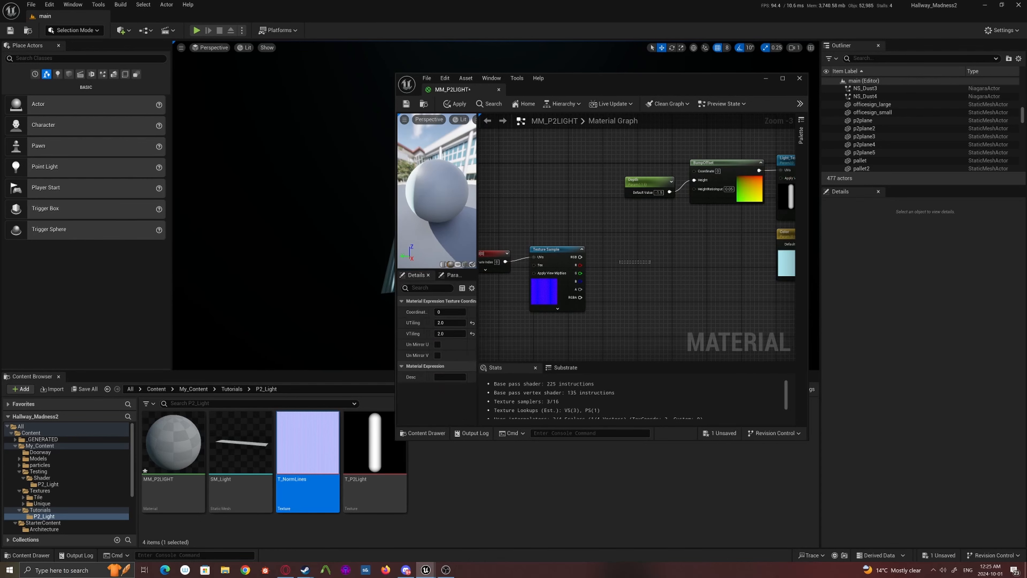
- Add an AppendMany node beside the line normal texture sample and connect the texture's red and green outputs to its R and G inputs
right_click_drag(632, 256, 603, 255)
right_click(604, 255)
type("a")
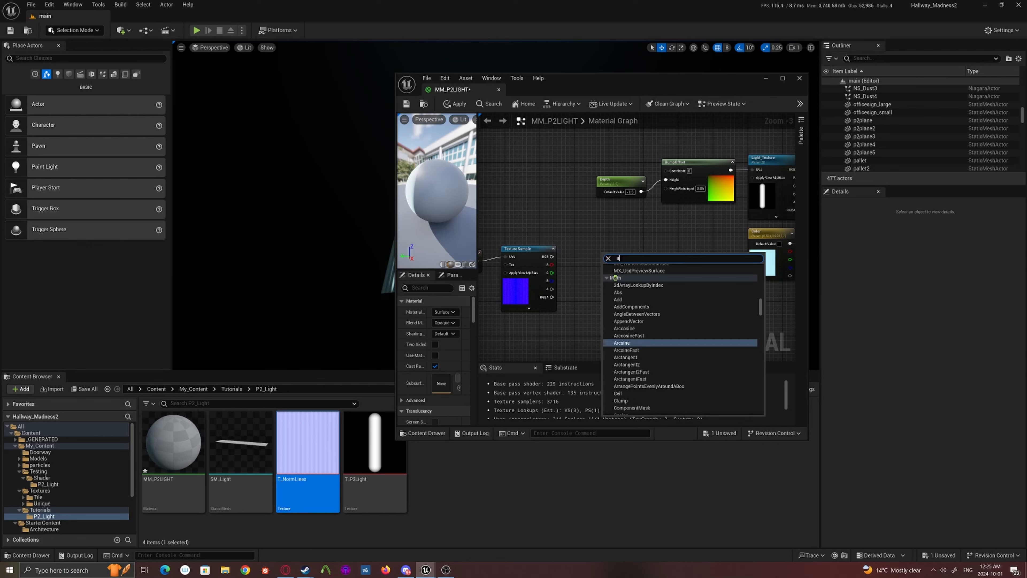
type("ppend")
key("Return")
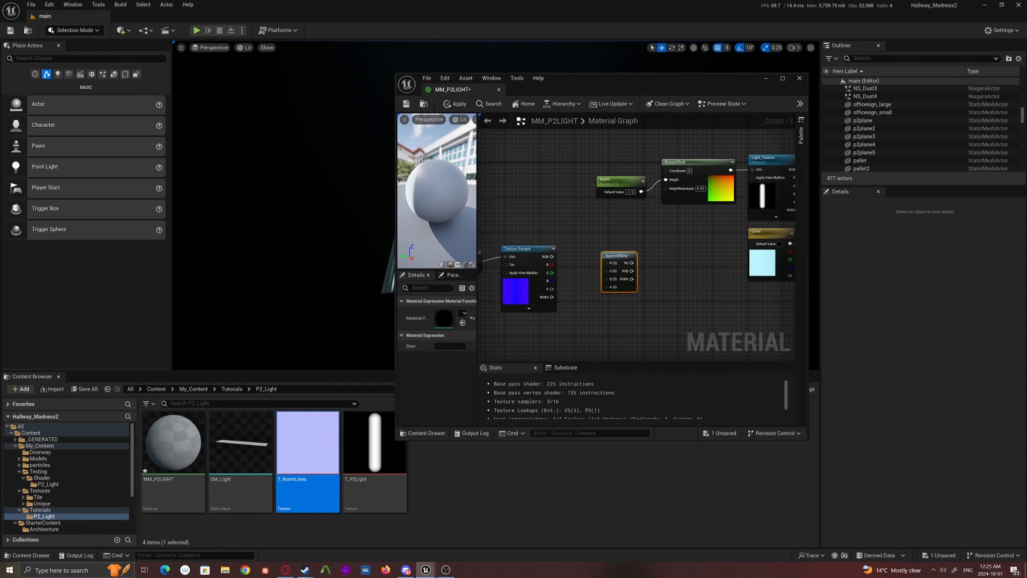
left_click_drag(611, 256, 582, 257)
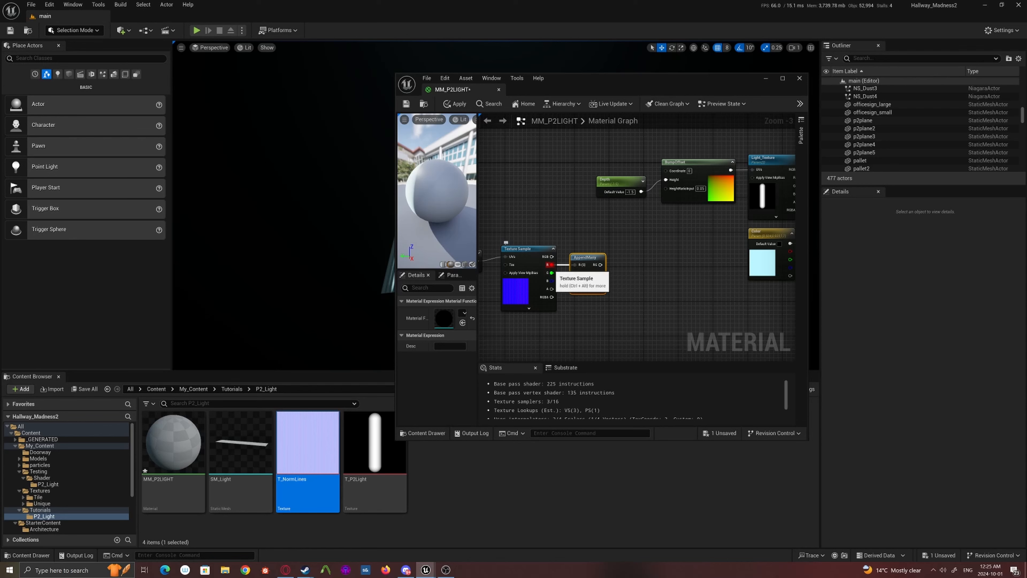
- Add a Multiply node after AppendMany and connect the RG output to its A input
right_click_drag(636, 270, 602, 270)
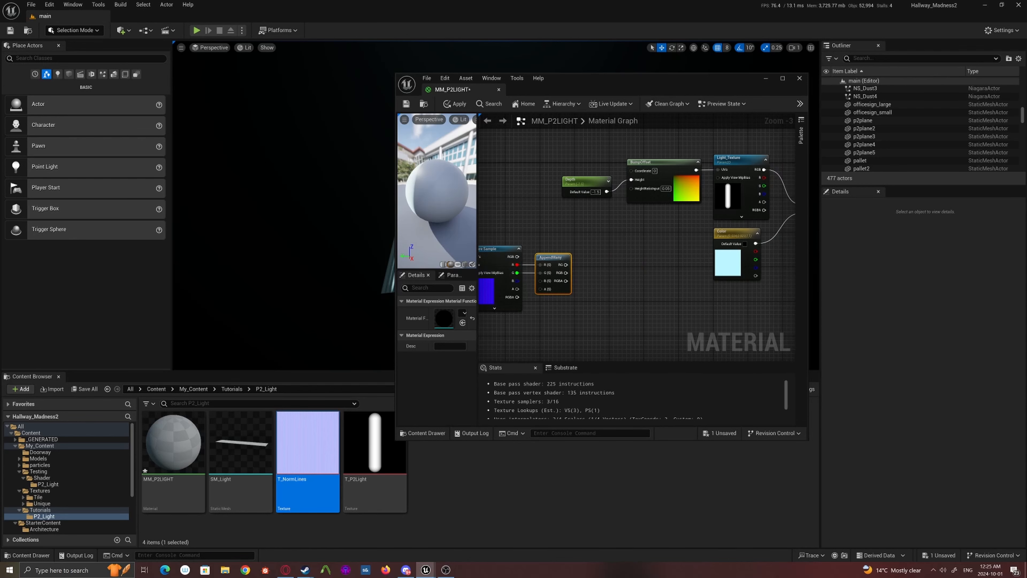
left_click(603, 270)
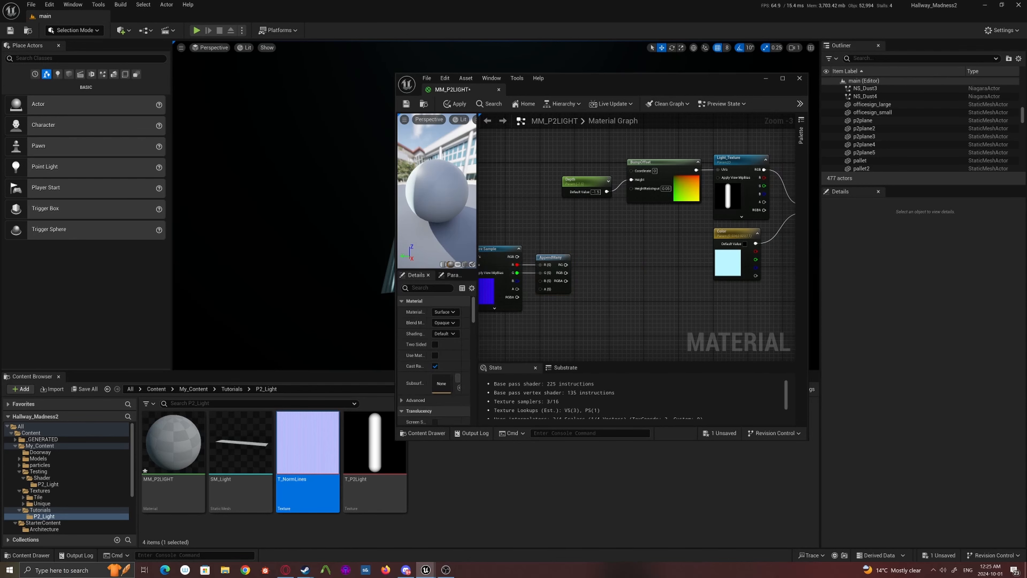
right_click(601, 268)
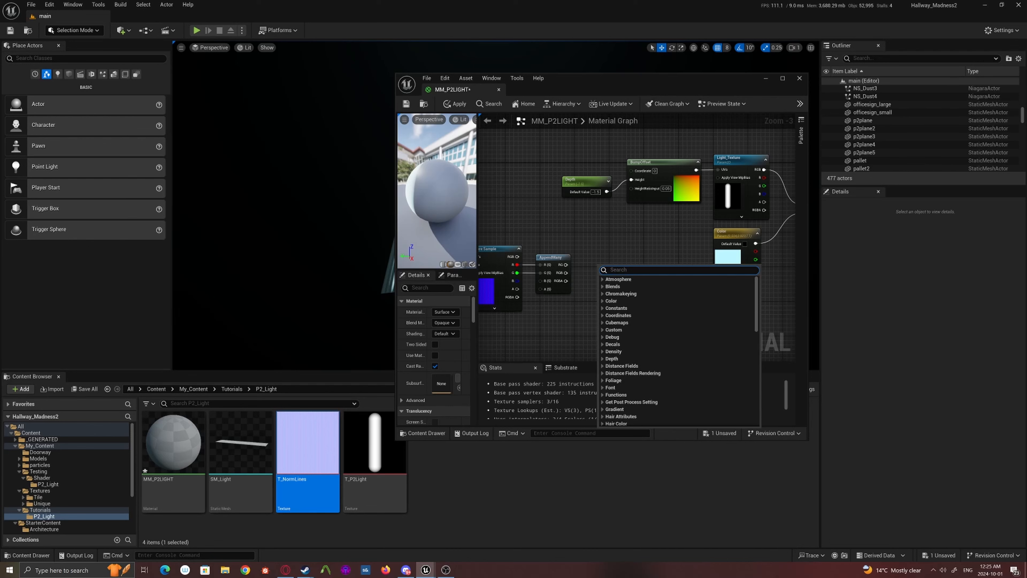
type("multiply")
key("Return")
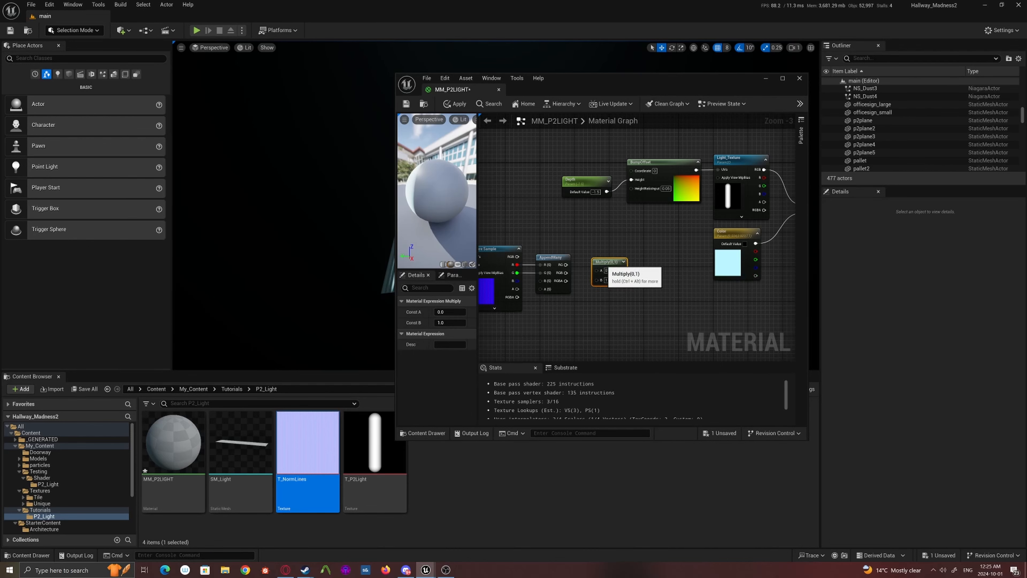
left_click_drag(603, 262, 644, 258)
- Add a scalar constant of 0.02 below the AppendMany–Multiply wire and connect it to Multiply's B input
left_click(623, 290)
key("1")
left_click(585, 282)
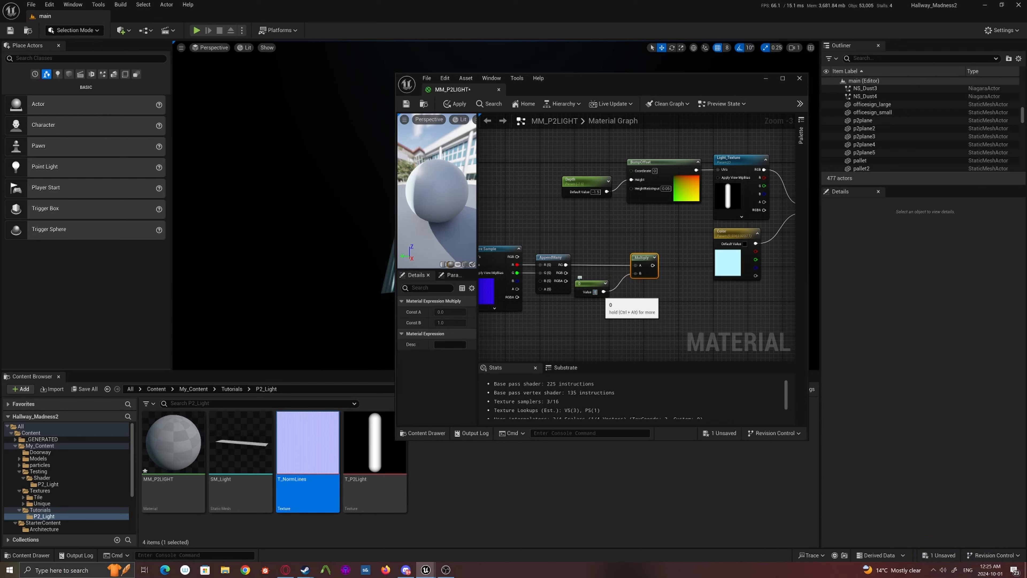
type("0.02")
key("Return")
left_click_drag(584, 281, 591, 277)
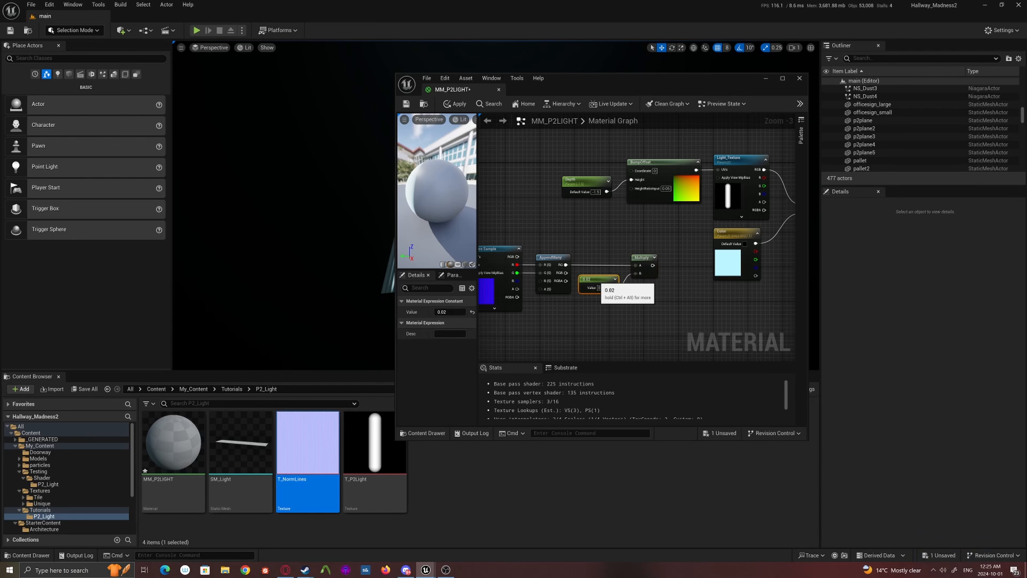
left_click(602, 309)
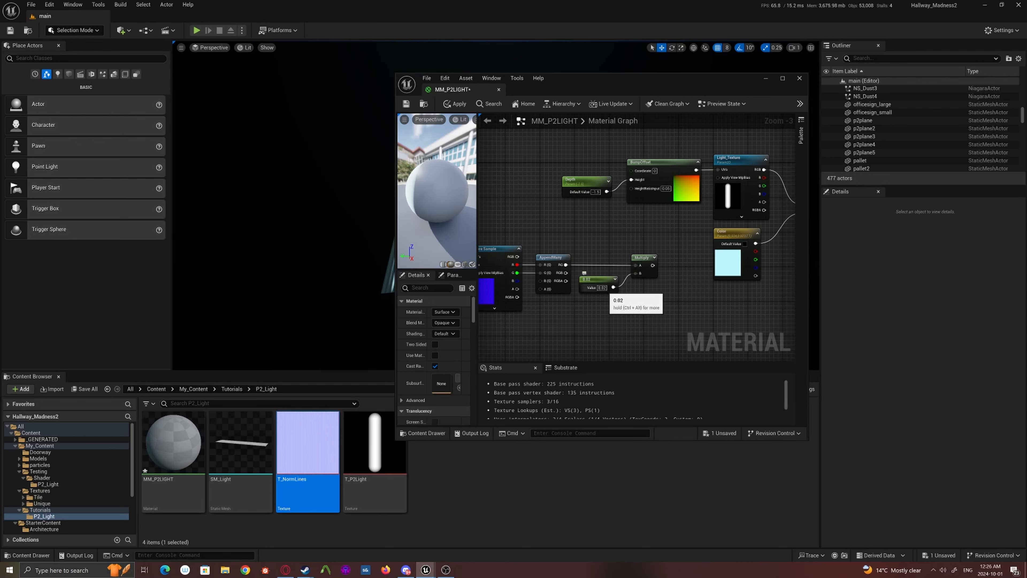
- Convert the 0.02 constant to a parameter named Refact_Intensity
left_click(597, 280)
right_click(597, 280)
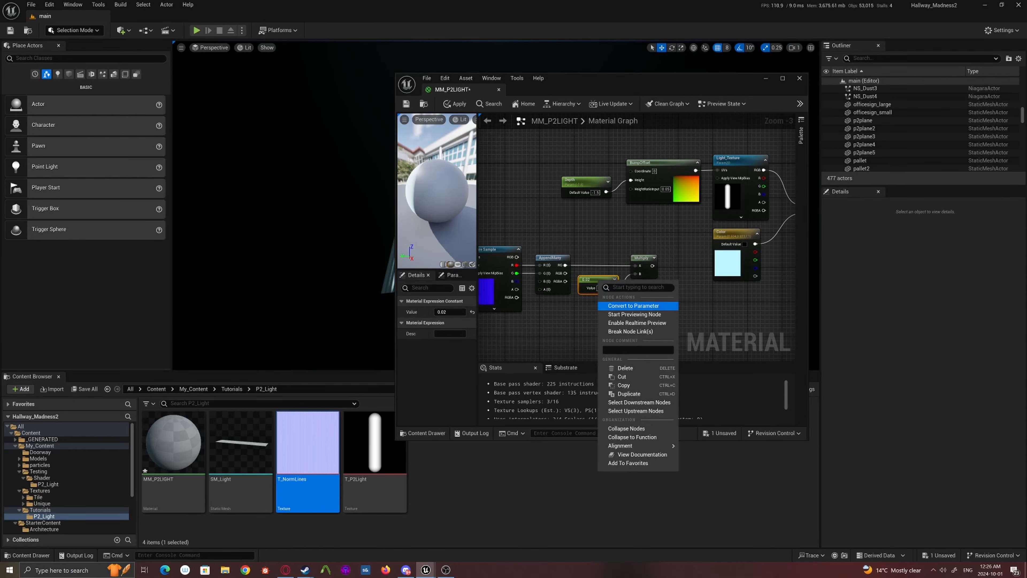
left_click(625, 307)
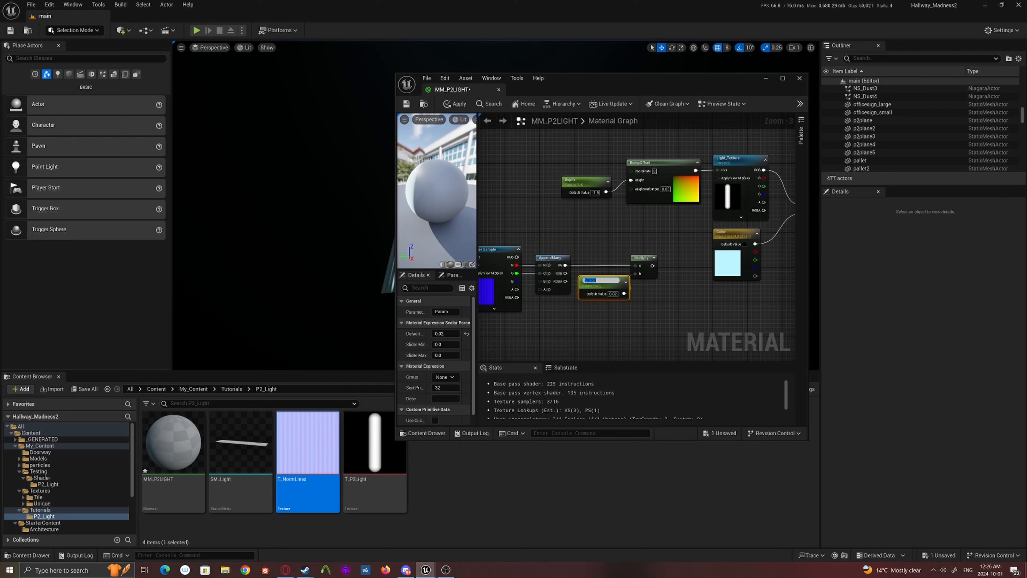
type("Refact_Intensity")
left_click(597, 318)
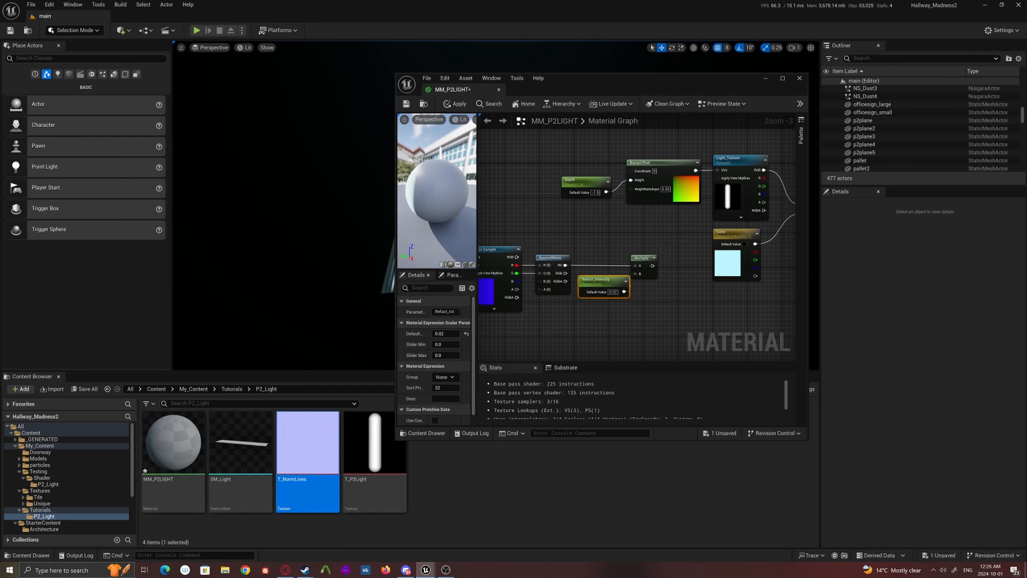
- Place an Add node after the Refact_Intensity Multiply and connect the Multiply output to its A input
right_click_drag(598, 318, 681, 308)
scroll(538, 245, "down", 2)
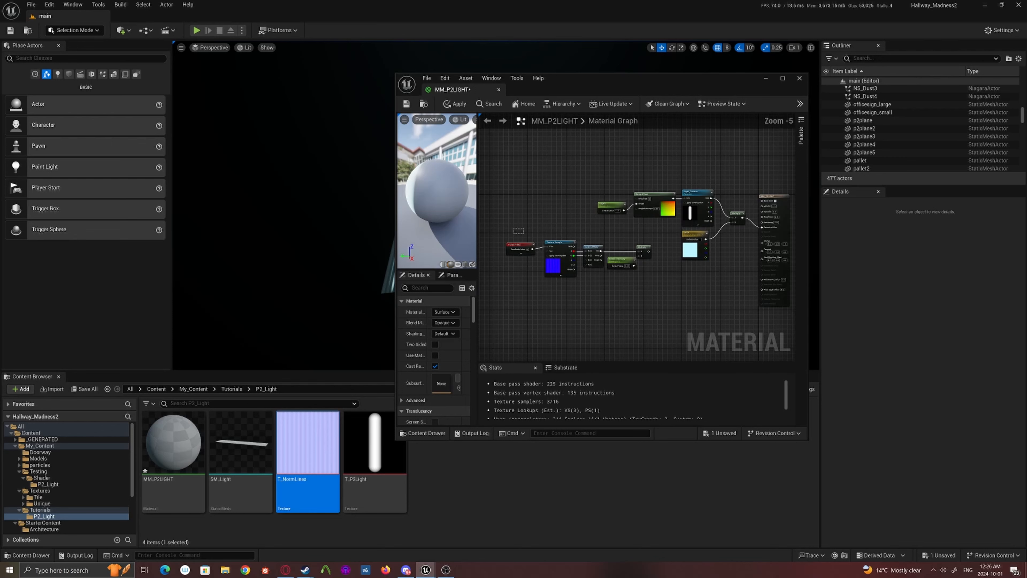
left_click_drag(515, 229, 594, 248)
left_click(612, 258)
scroll(612, 255, "up", 3)
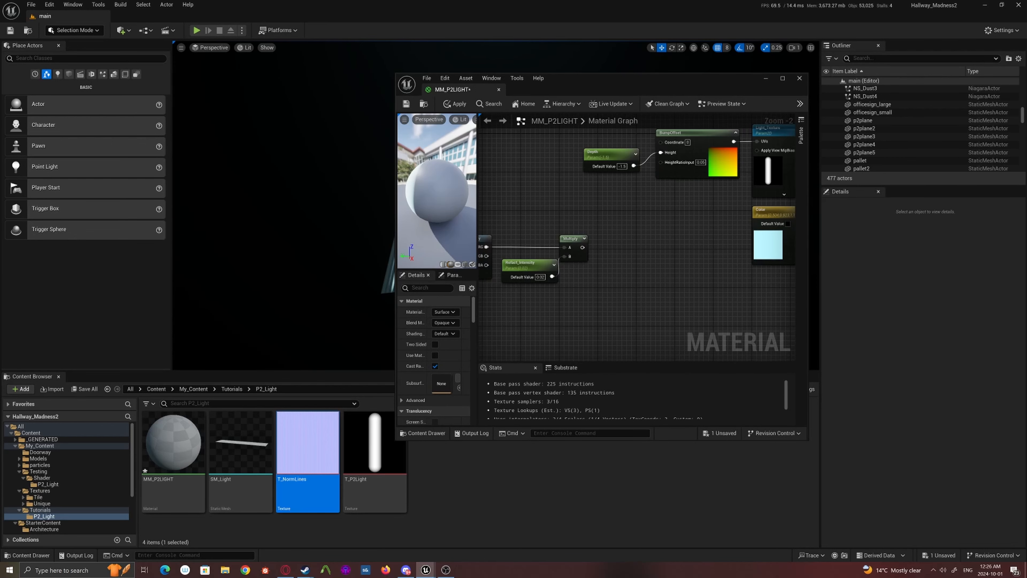
key("a")
left_click(642, 241)
left_click_drag(583, 247, 664, 239)
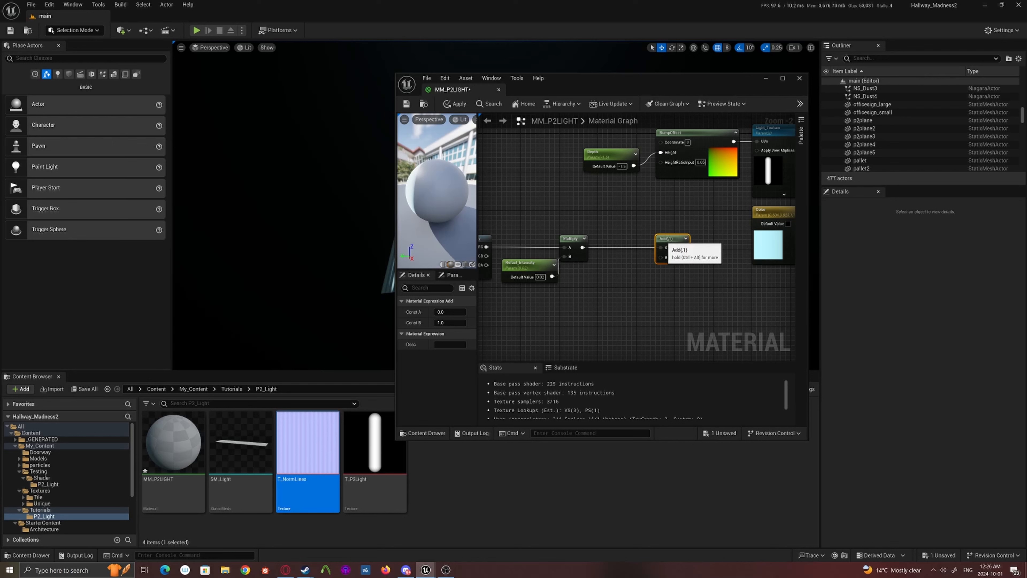
left_click(651, 283)
- Create a second TextureCoordinate node below the Multiply and connect it to the Add node's B input
scroll(647, 279, "down", 1)
right_click_drag(647, 280, 678, 281)
scroll(678, 280, "up", 1)
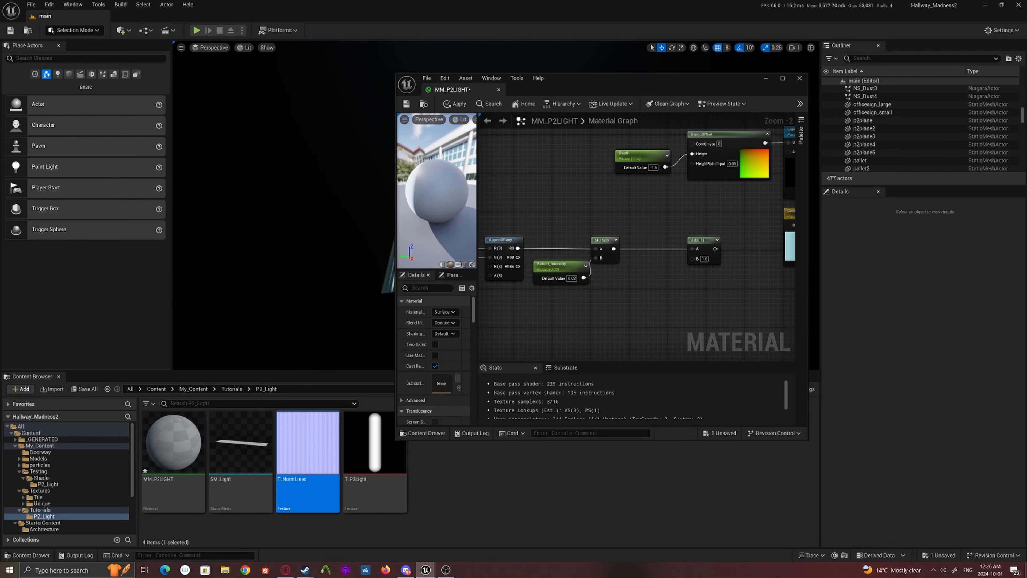
right_click(628, 276)
type("texc")
key("Return")
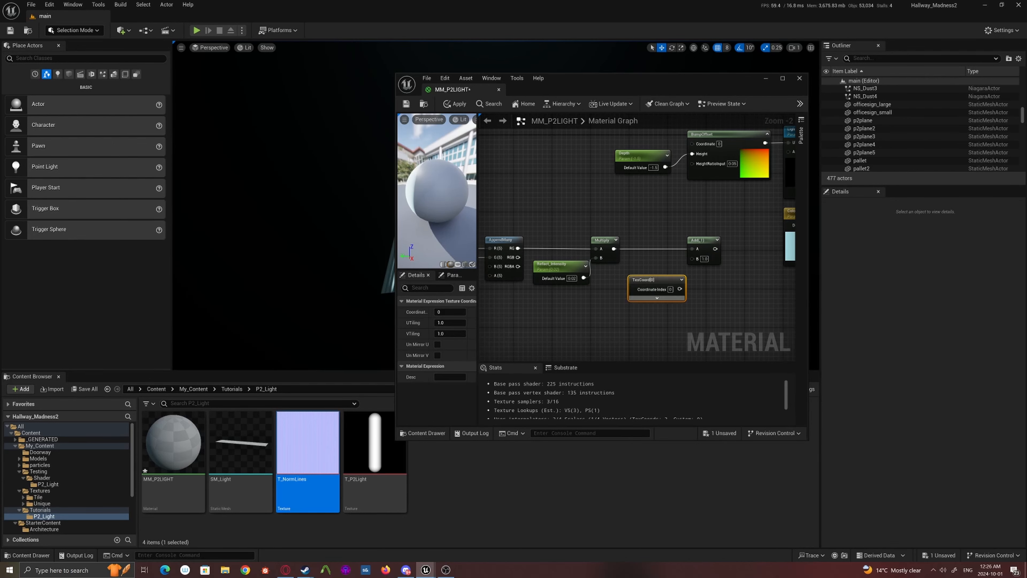
left_click_drag(656, 280, 692, 259)
left_click(688, 276)
- Move the whole normal-texture node chain, ending in the Add node, up and to the left of the BumpOffset and Depth nodes
scroll(689, 277, "down", 2)
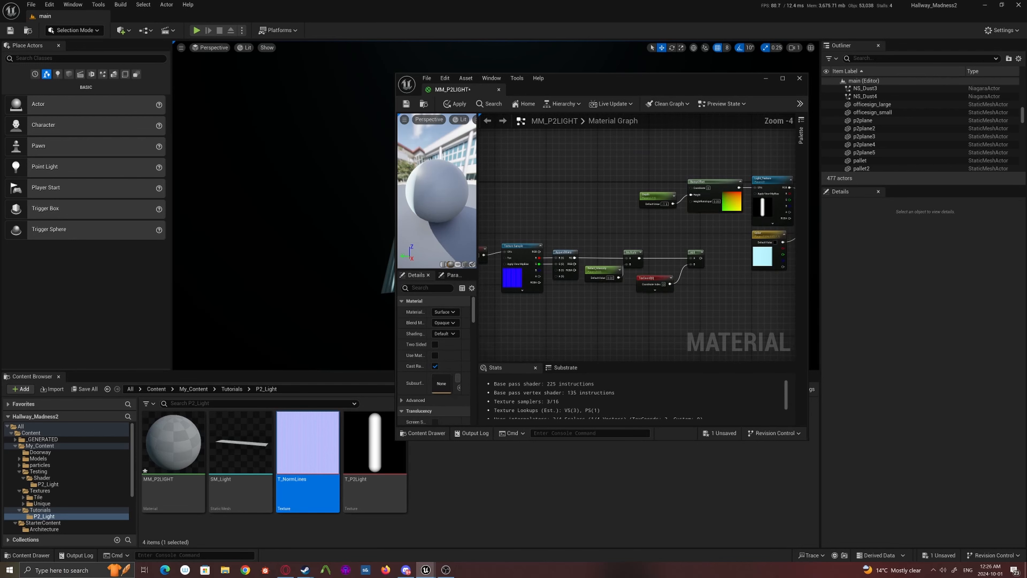
scroll(689, 277, "down", 2)
key("ctrl+a")
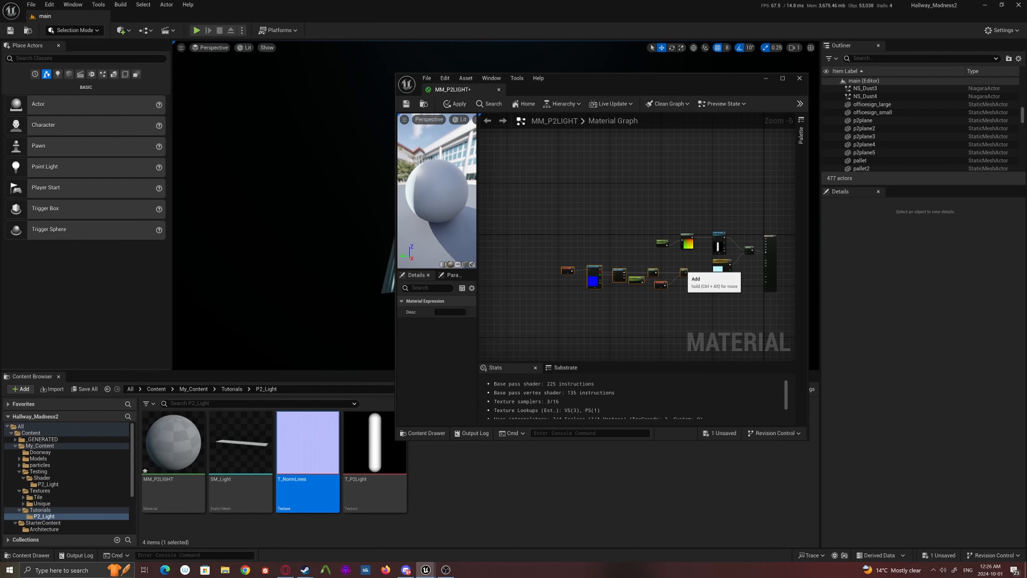
left_click_drag(683, 270, 665, 223)
- Connect the Add node's output to the BumpOffset's Coordinate input
scroll(687, 246, "up", 5)
right_click_drag(688, 245, 639, 245)
left_click(611, 198)
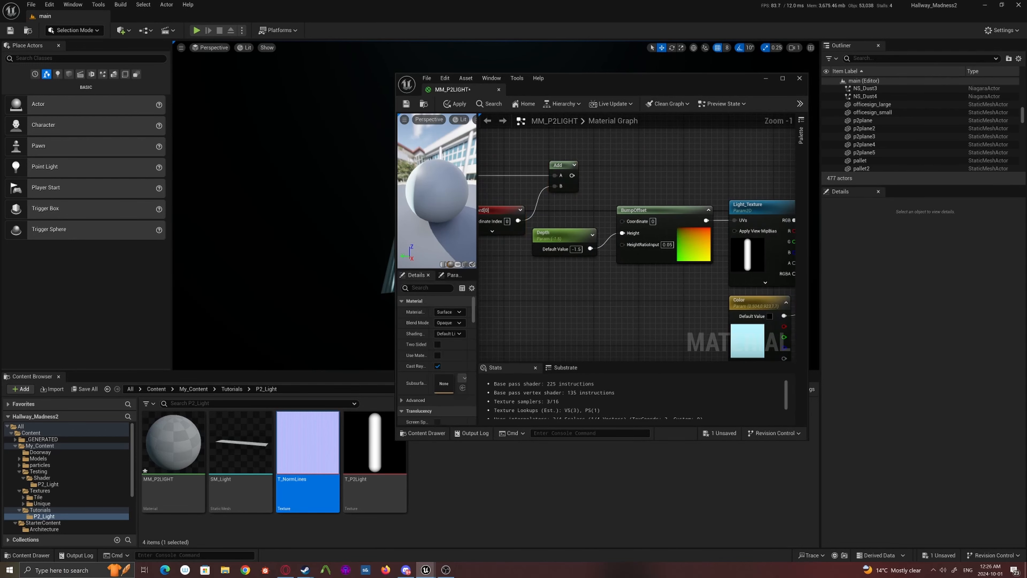
left_click_drag(572, 175, 623, 221)
scroll(614, 268, "down", 3)
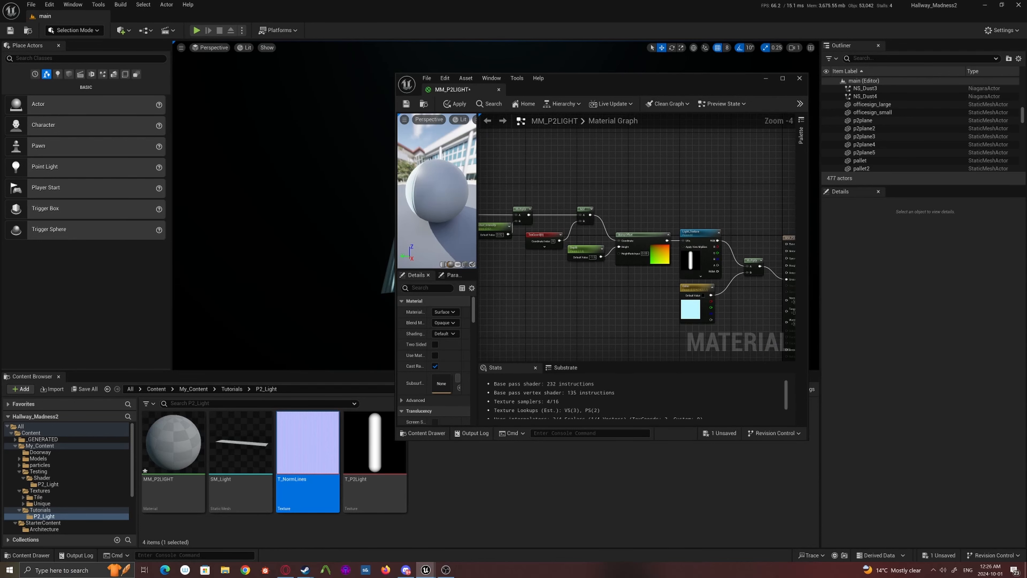
right_click_drag(614, 268, 681, 255)
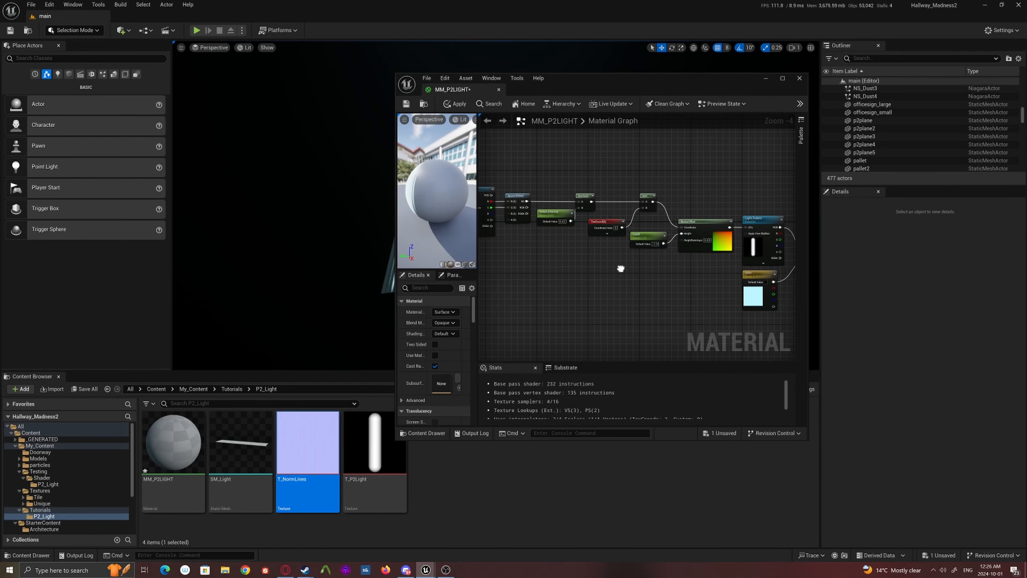
right_click_drag(620, 269, 699, 275)
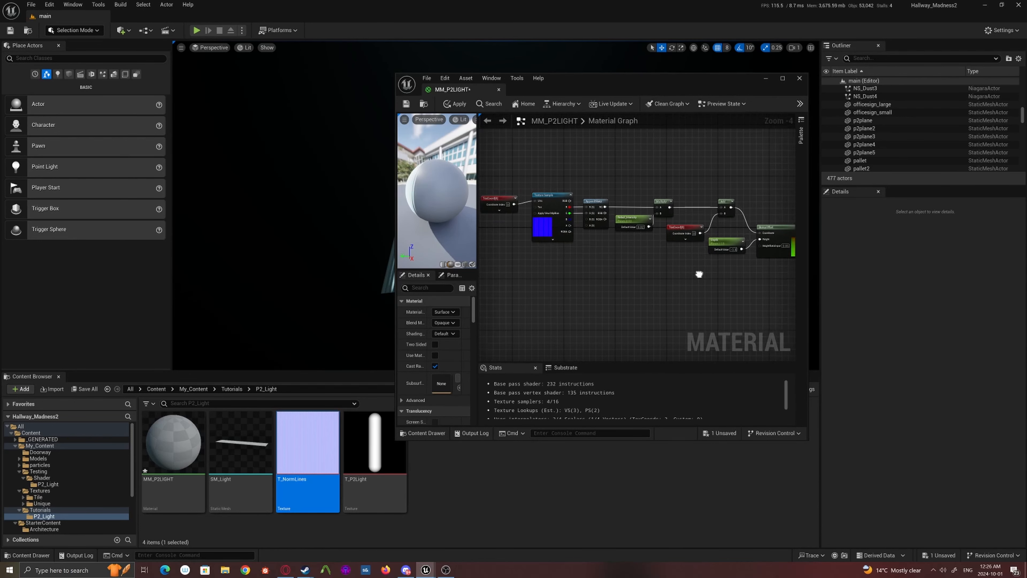